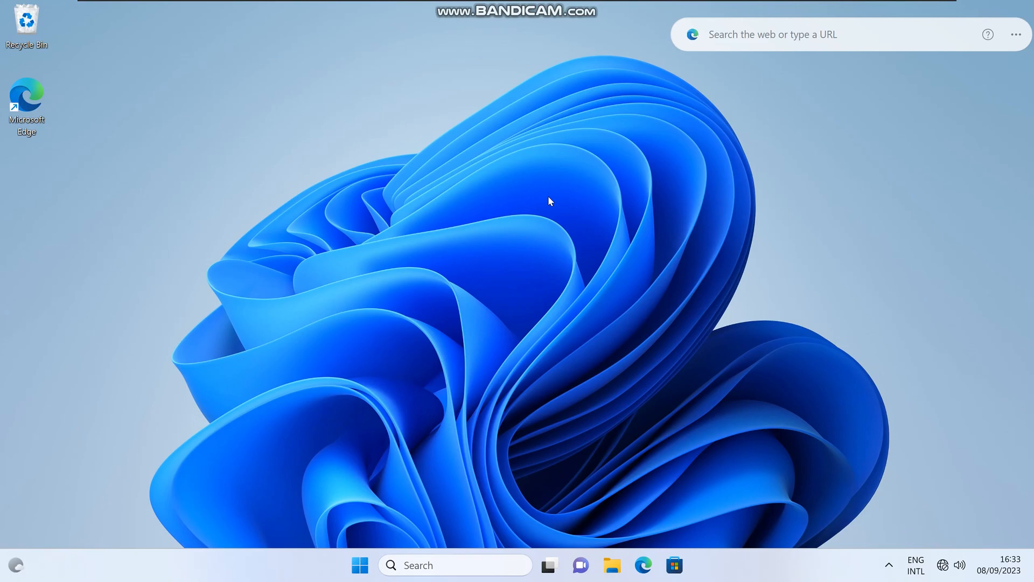
# Step: Open This PC's system properties from File Explorer and bring up its domain or workgroup settings
pyautogui.click(613, 572)
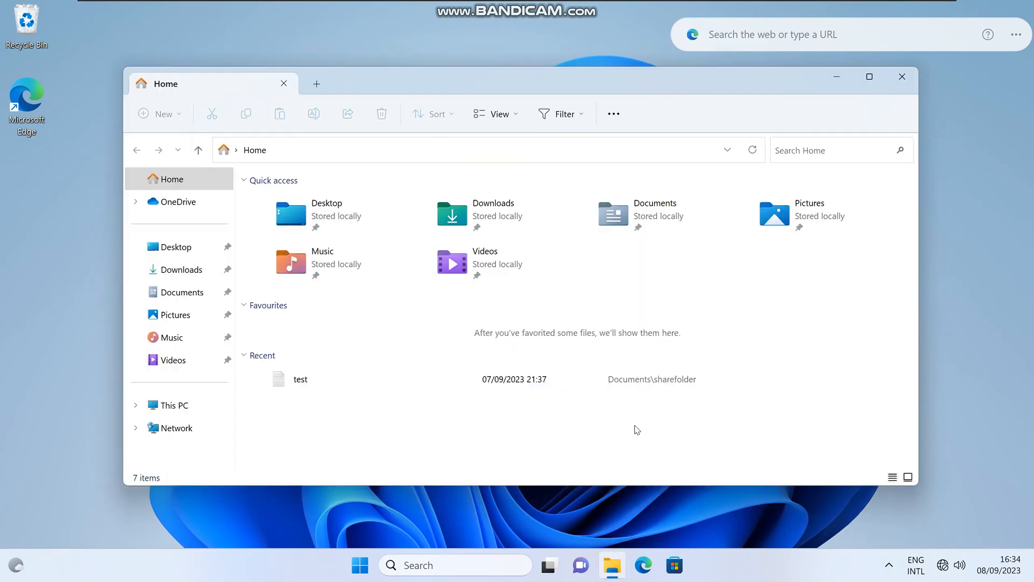
pyautogui.rightClick(182, 410)
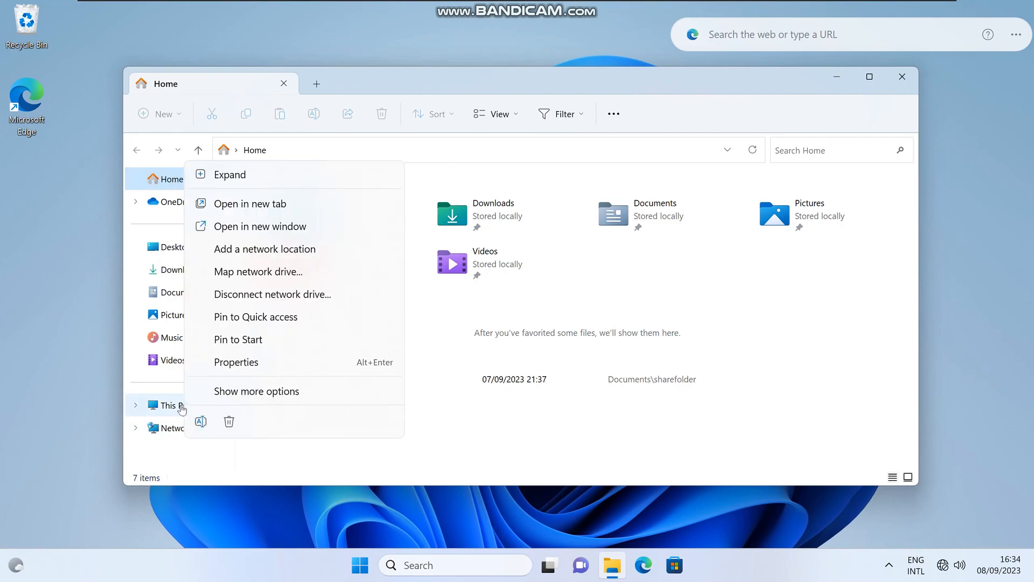
pyautogui.click(255, 364)
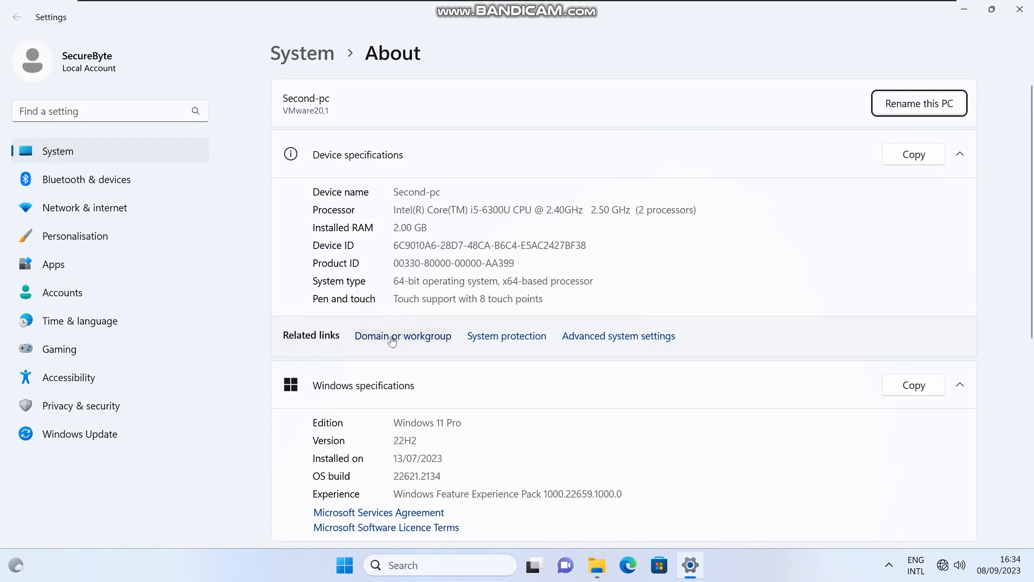
pyautogui.click(392, 337)
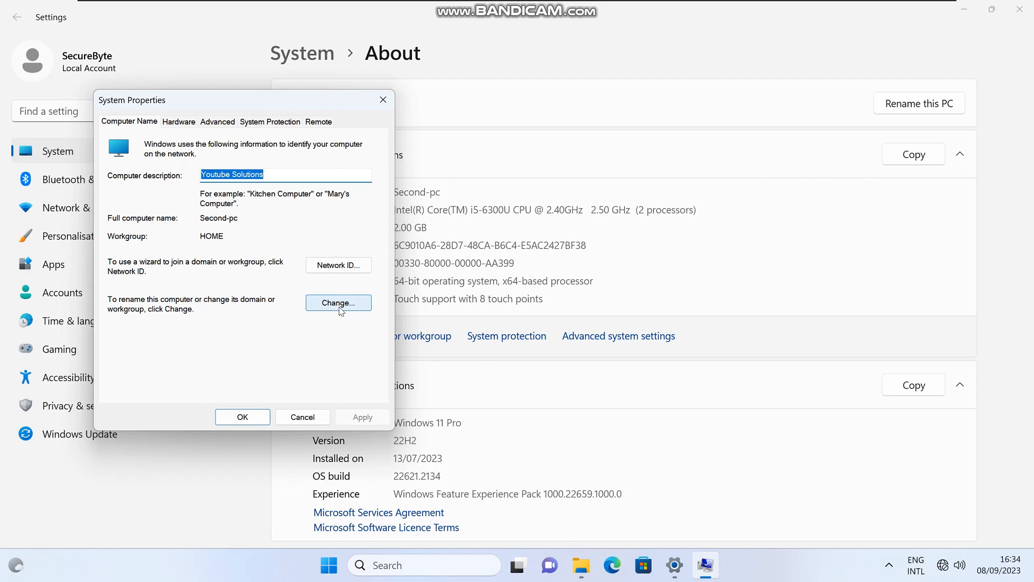
# Step: Change the computer name to Pc1 and restart the computer to apply it
pyautogui.click(340, 303)
pyautogui.click(199, 210)
pyautogui.press('BackSpace')
pyautogui.press('BackSpace')
pyautogui.press('BackSpace')
pyautogui.press('BackSpace')
pyautogui.press('BackSpace')
pyautogui.press('BackSpace')
pyautogui.press('BackSpace')
pyautogui.press('BackSpace')
pyautogui.press('BackSpace')
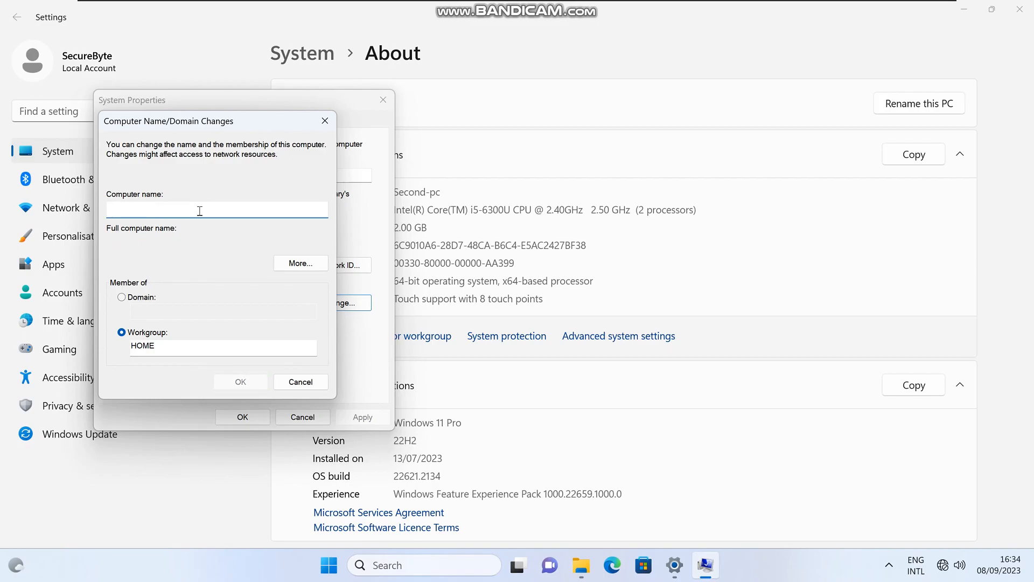
pyautogui.write('Pc1')
pyautogui.click(237, 386)
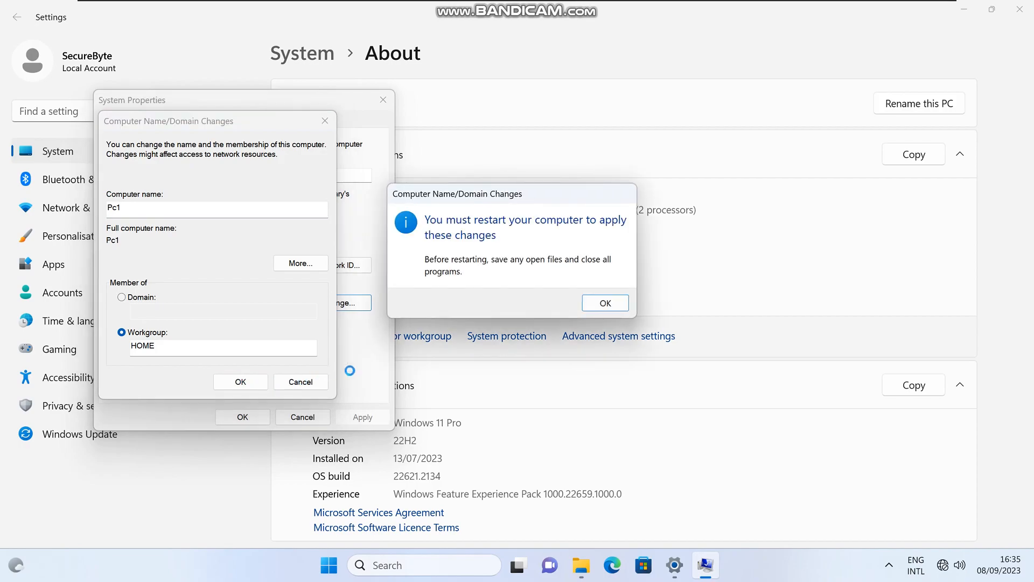
pyautogui.click(594, 305)
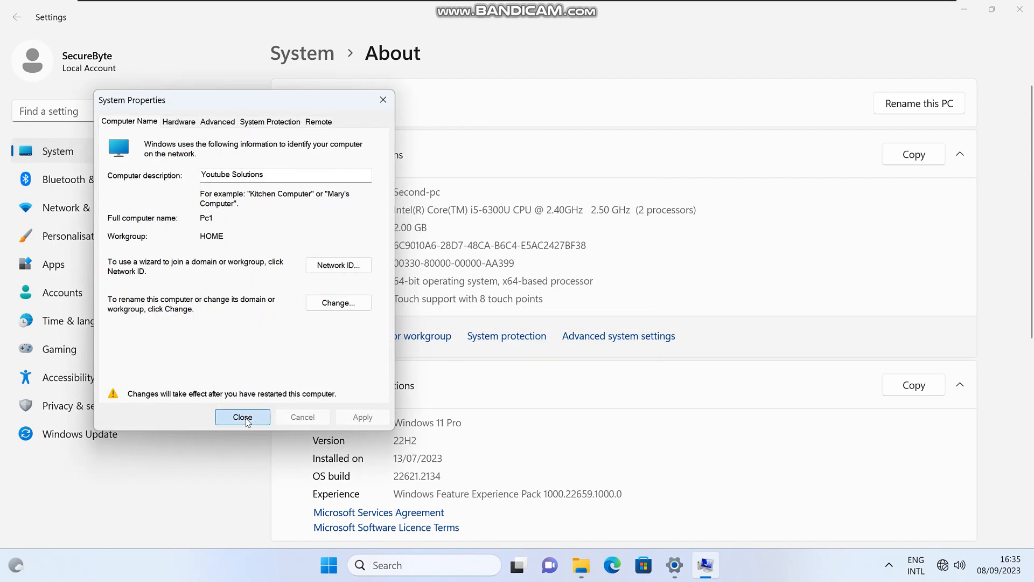
pyautogui.click(243, 417)
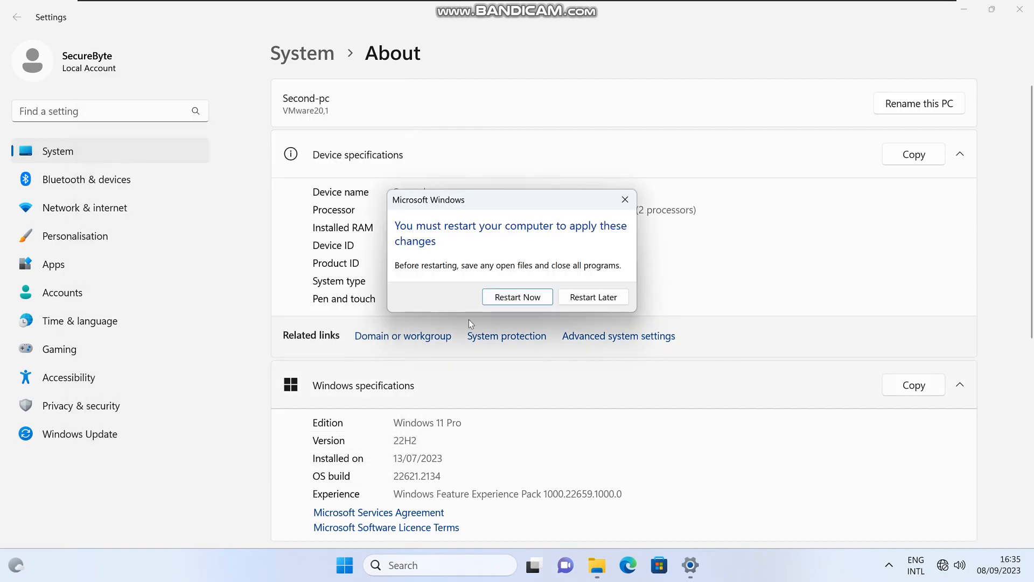
pyautogui.click(511, 300)
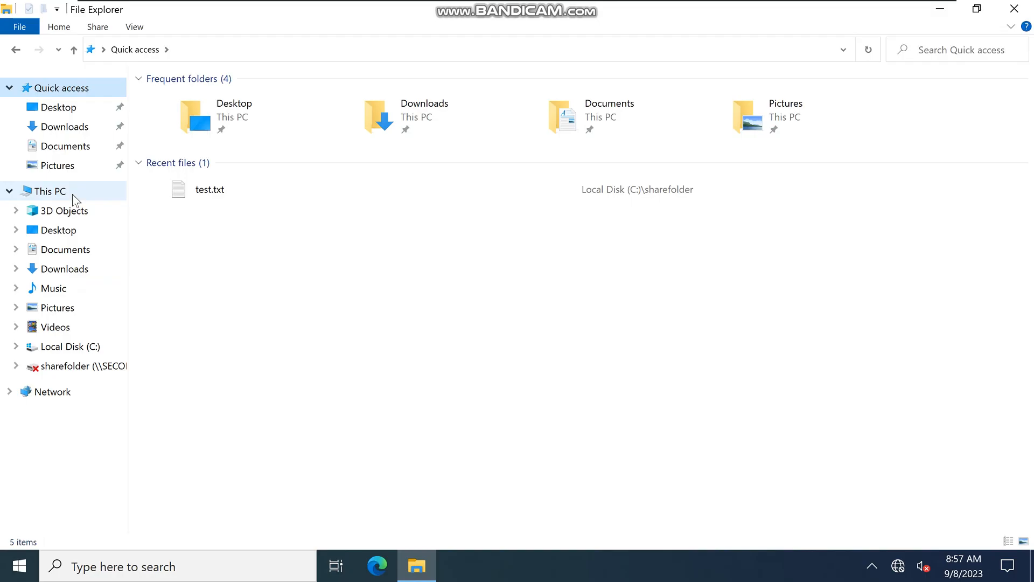
# Step: On the second computer, check the device specifications and the current PC name, and close the windows
pyautogui.rightClick(72, 194)
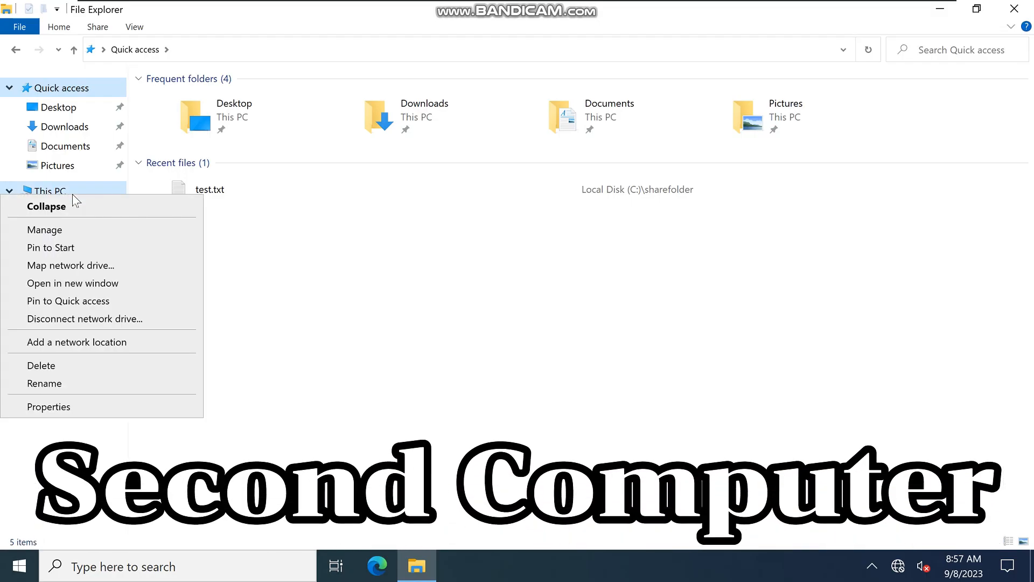
pyautogui.click(74, 404)
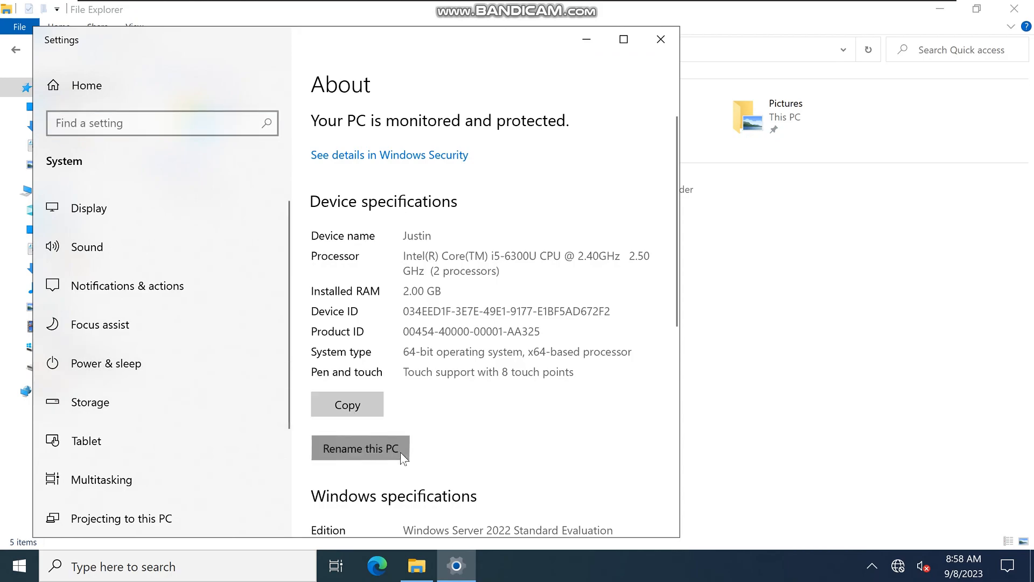
pyautogui.click(399, 451)
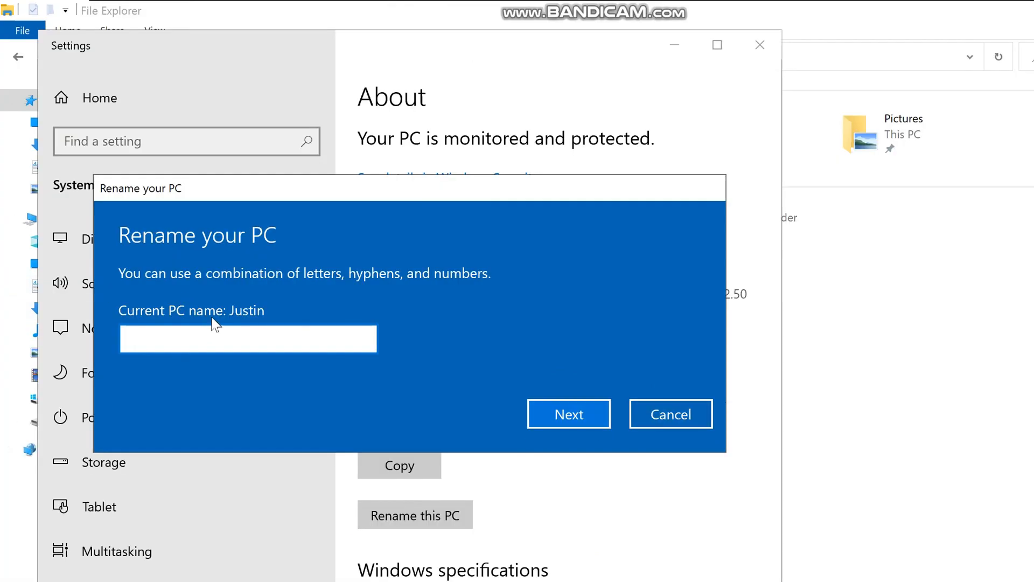
pyautogui.click(667, 424)
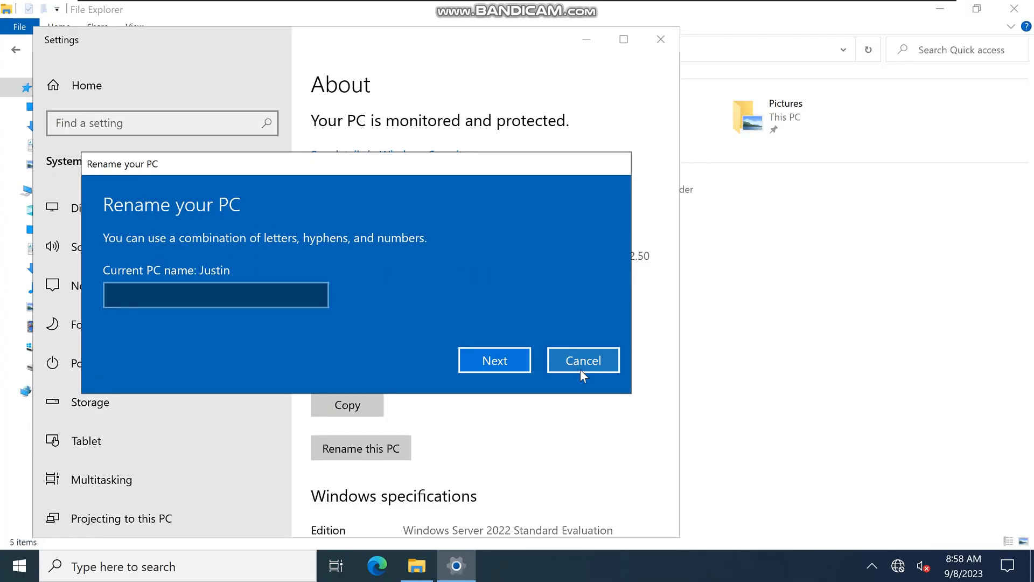
pyautogui.click(662, 40)
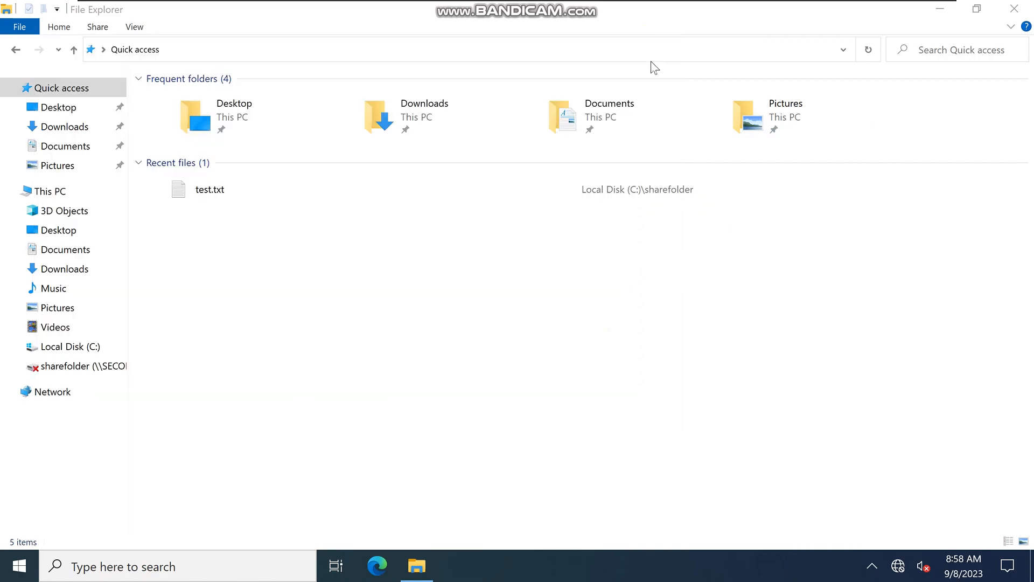
pyautogui.click(1015, 8)
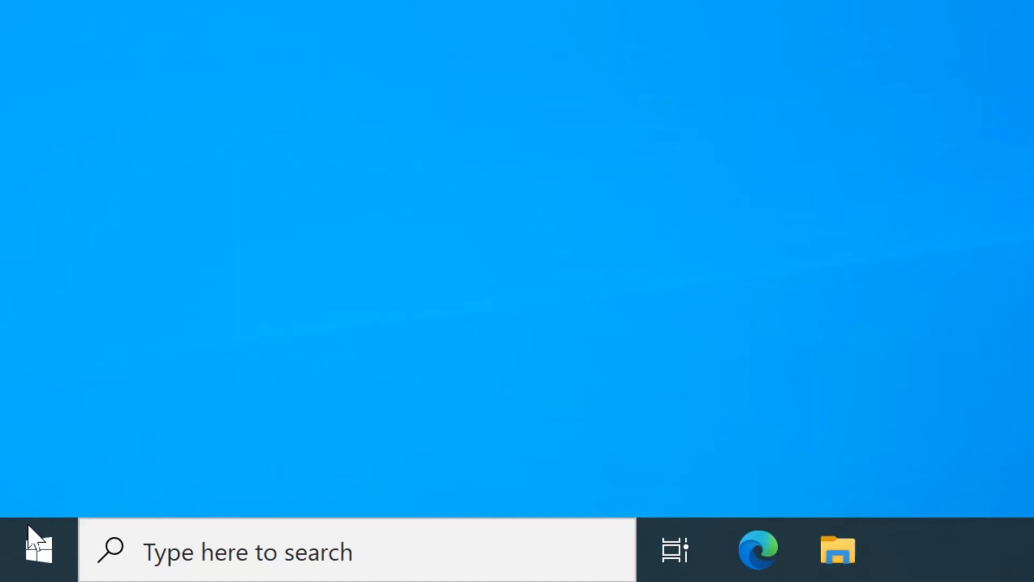
# Step: Open the advanced sharing settings of the second computer through the Network and Sharing Center
pyautogui.click(32, 547)
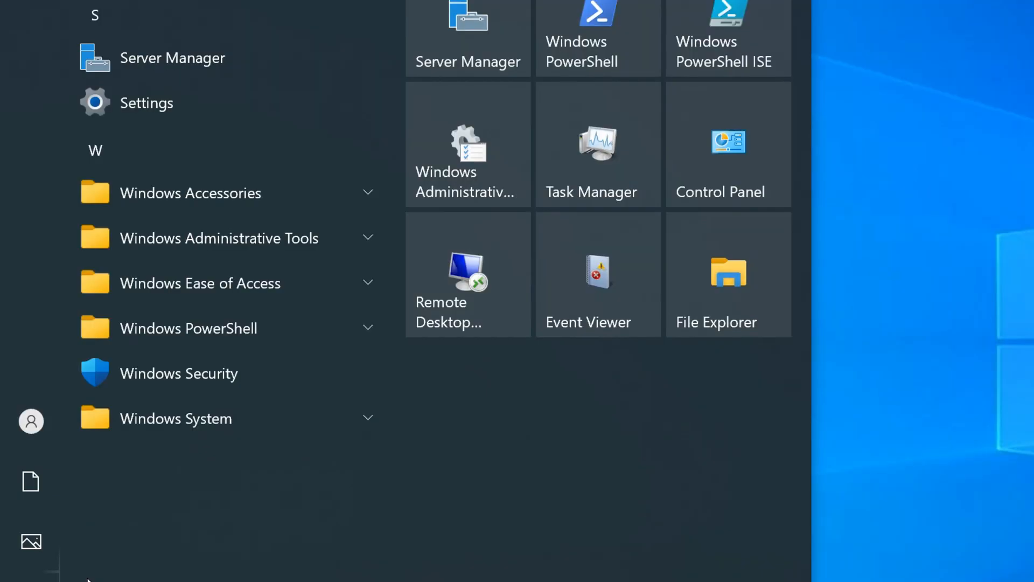
pyautogui.click(203, 112)
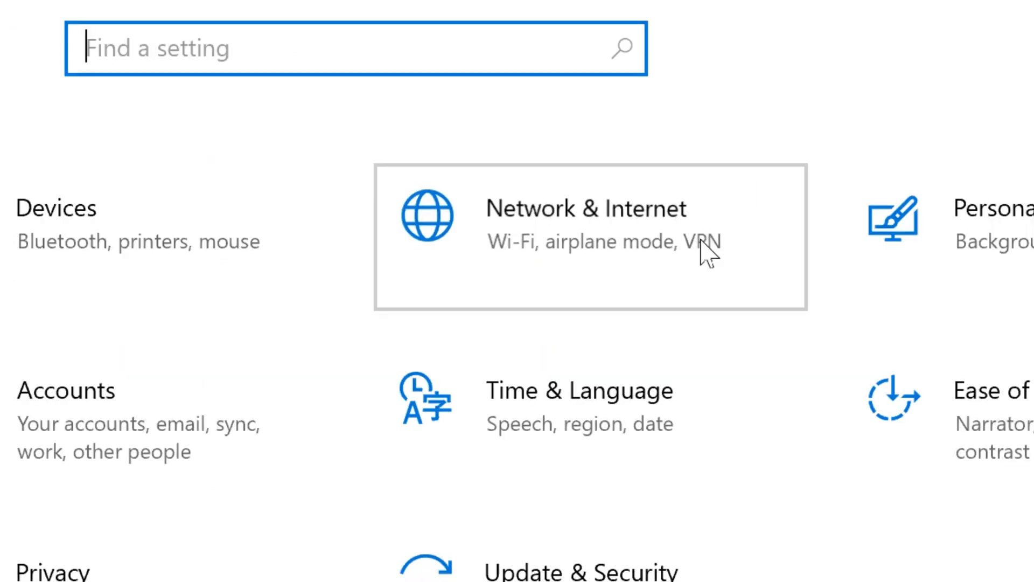
pyautogui.click(707, 253)
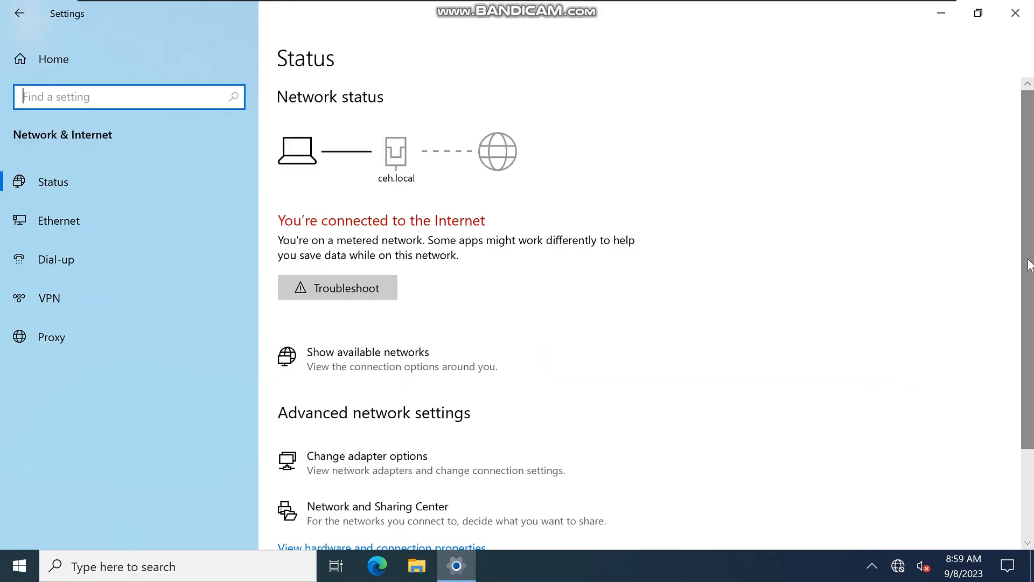
pyautogui.scroll(-3, 1031, 345)
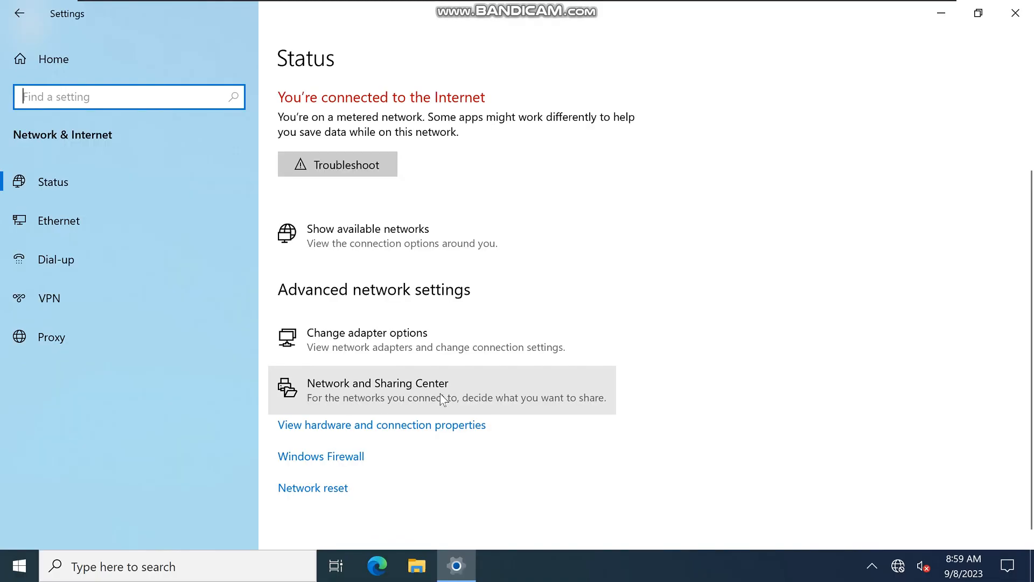
pyautogui.click(441, 393)
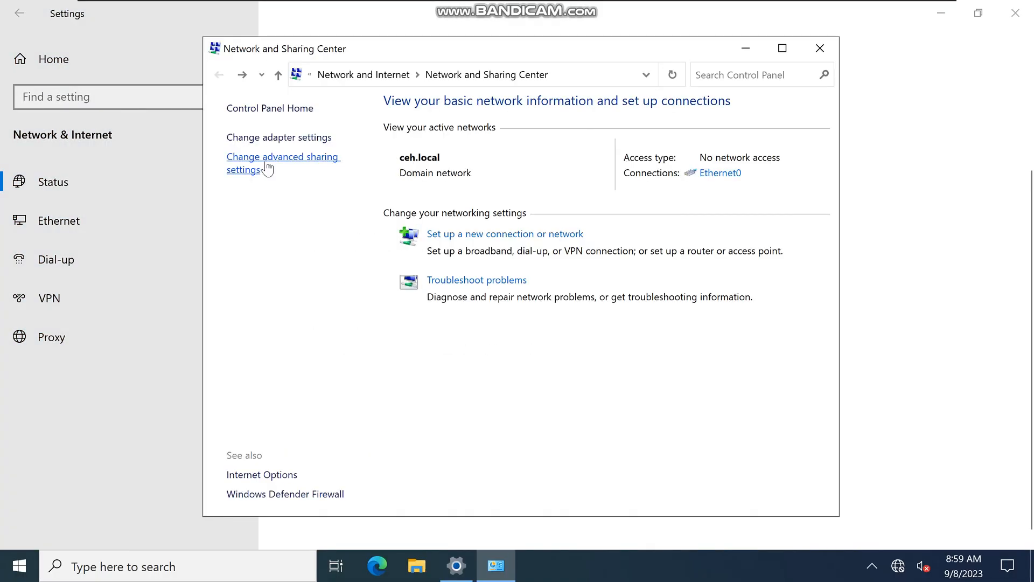
pyautogui.click(273, 170)
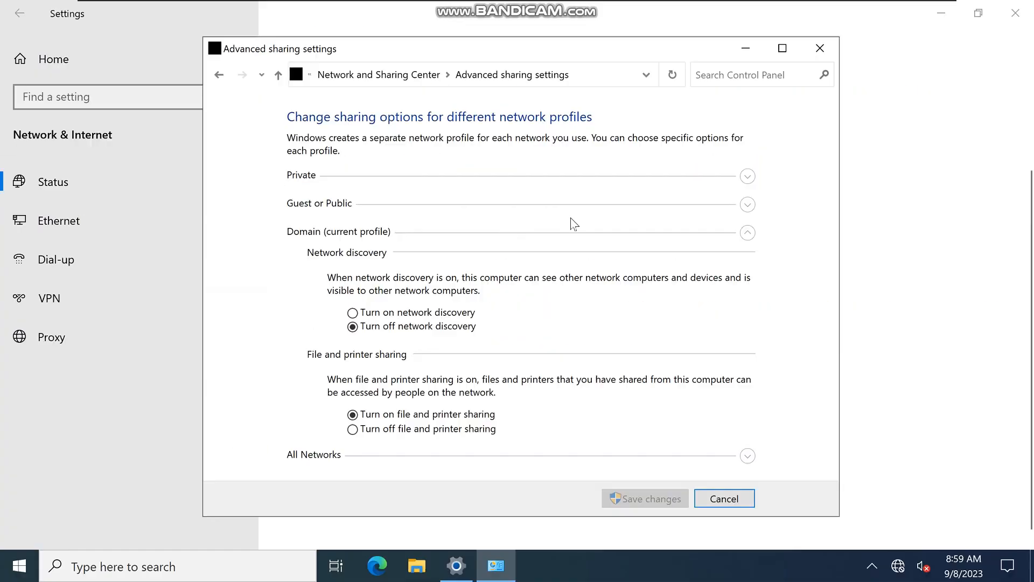
# Step: Turn on network discovery for both the Private and the Guest or Public network profiles
pyautogui.click(745, 177)
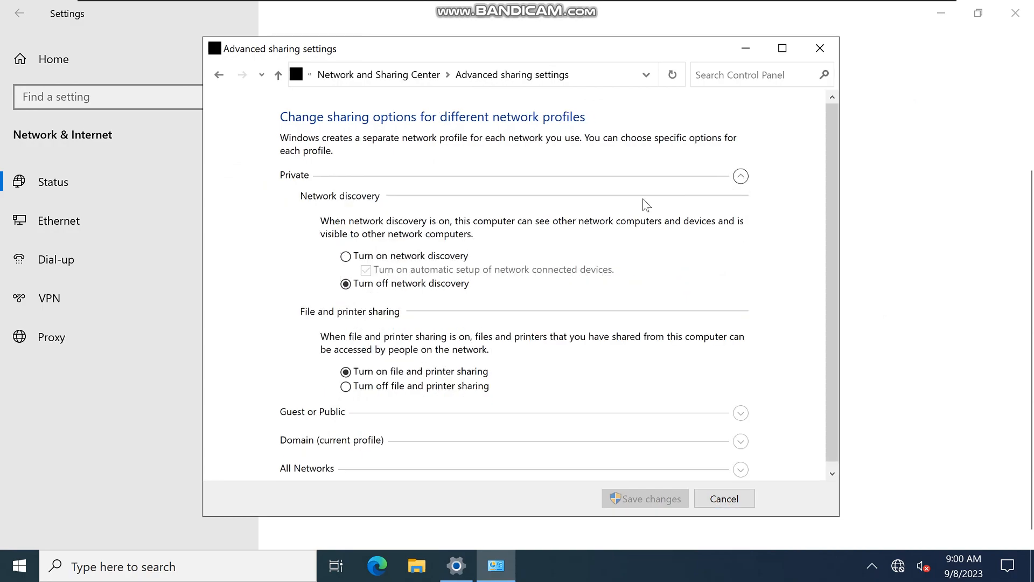
pyautogui.click(346, 256)
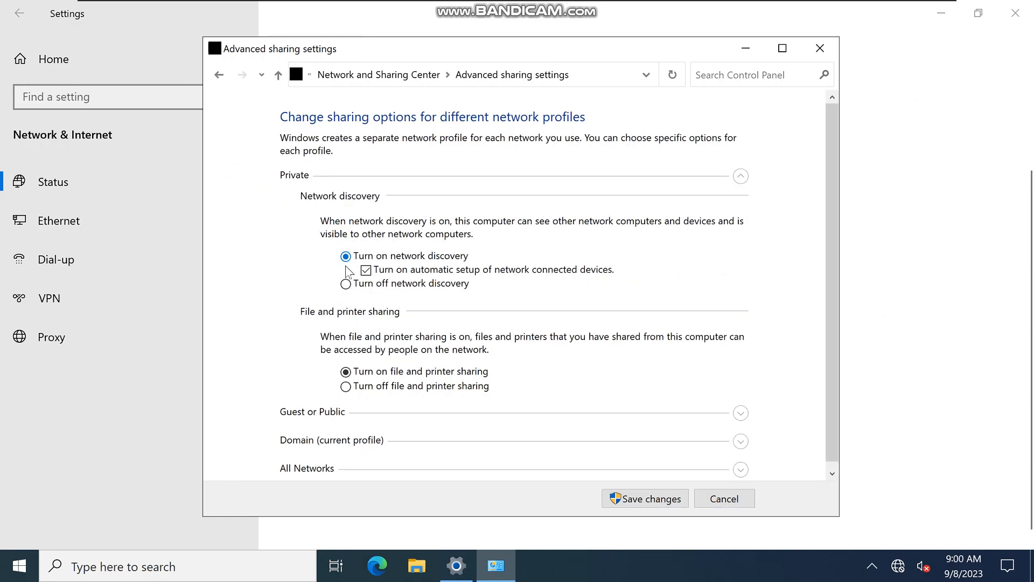
pyautogui.scroll(-1, 391, 349)
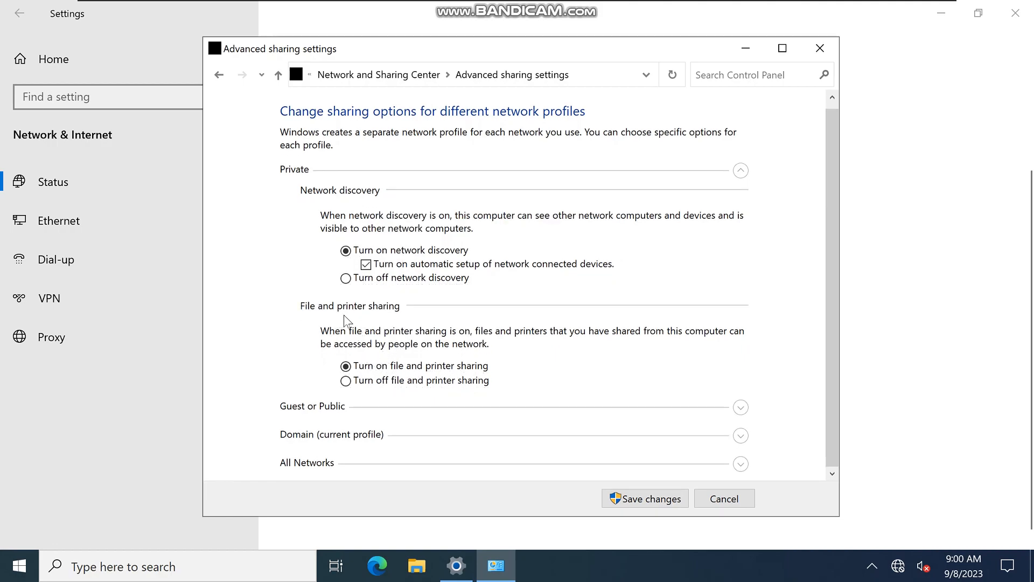
pyautogui.click(741, 408)
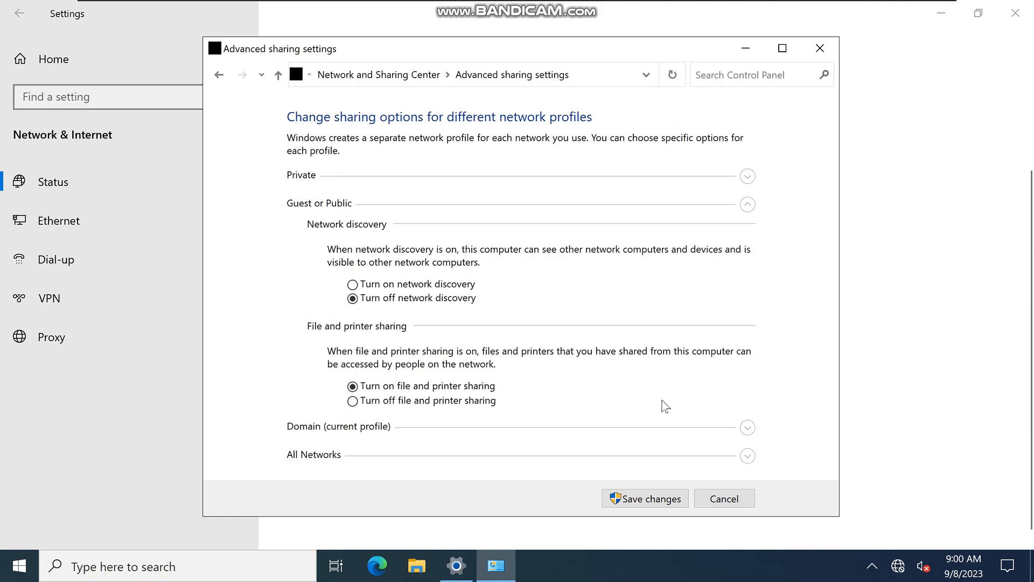
pyautogui.click(355, 286)
# Step: Turn on network discovery for the Domain profile, and save the sharing changes after reviewing the All Networks options
pyautogui.click(747, 429)
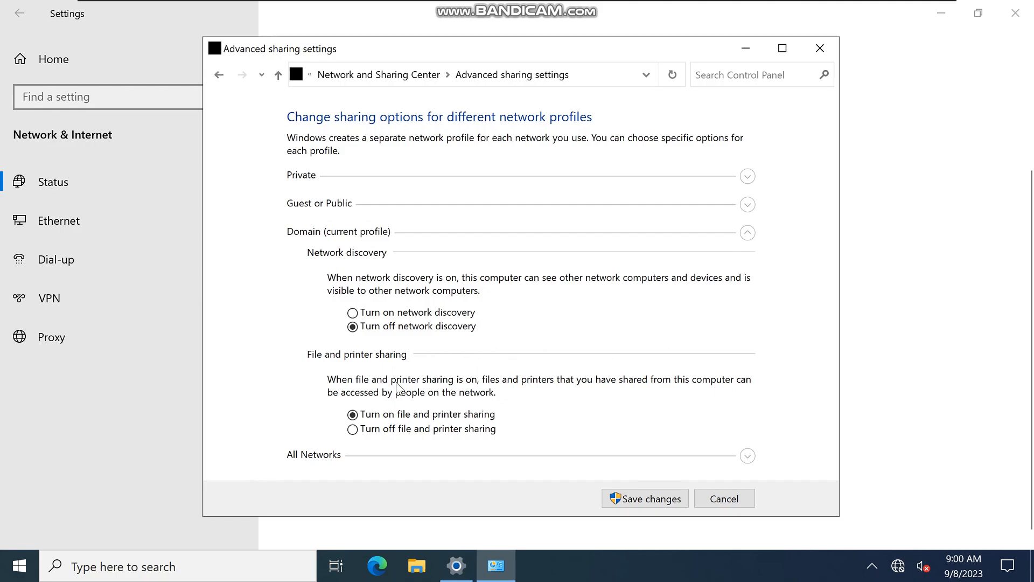
pyautogui.click(352, 313)
pyautogui.click(747, 455)
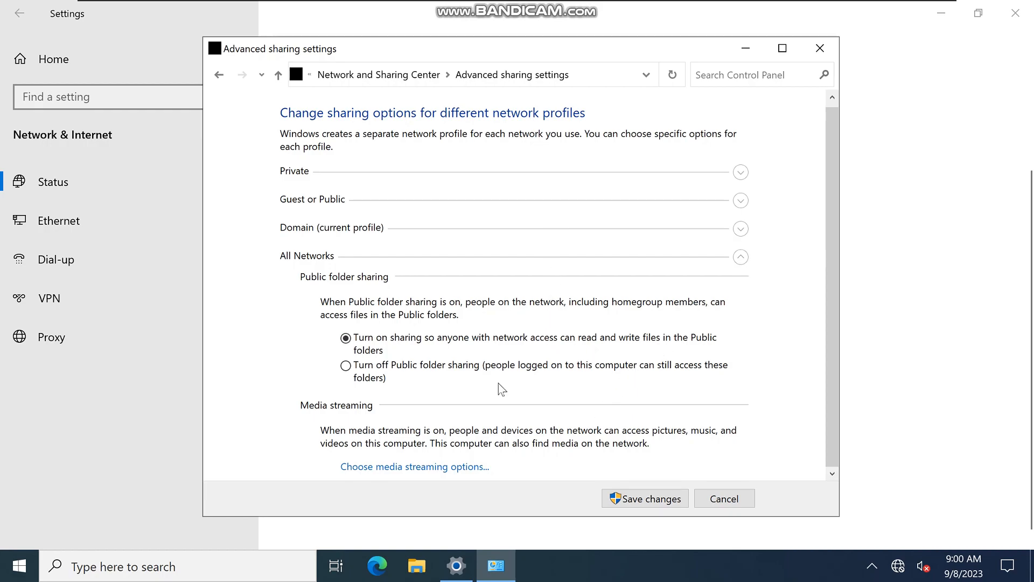
pyautogui.scroll(1, 498, 383)
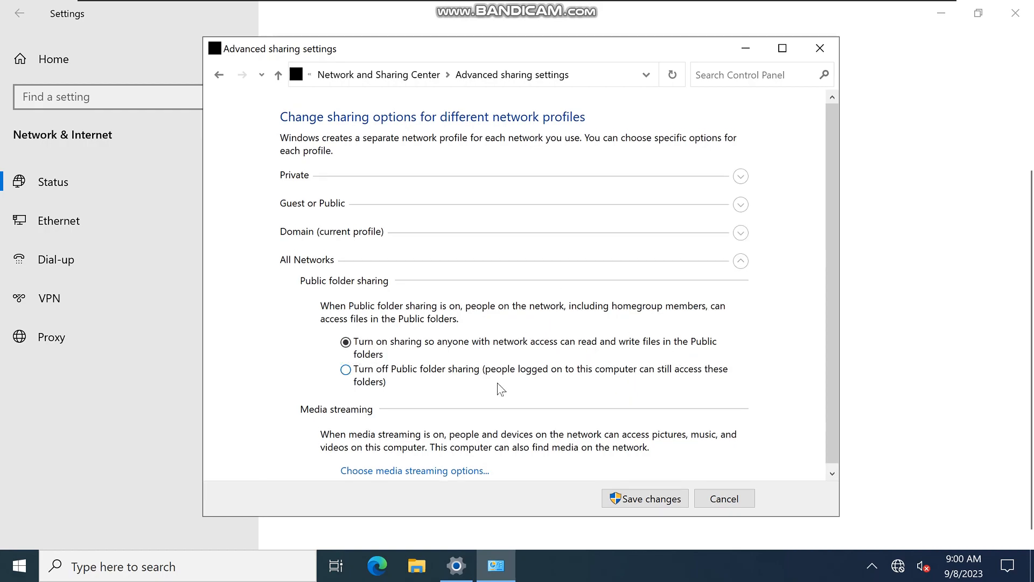
pyautogui.click(639, 499)
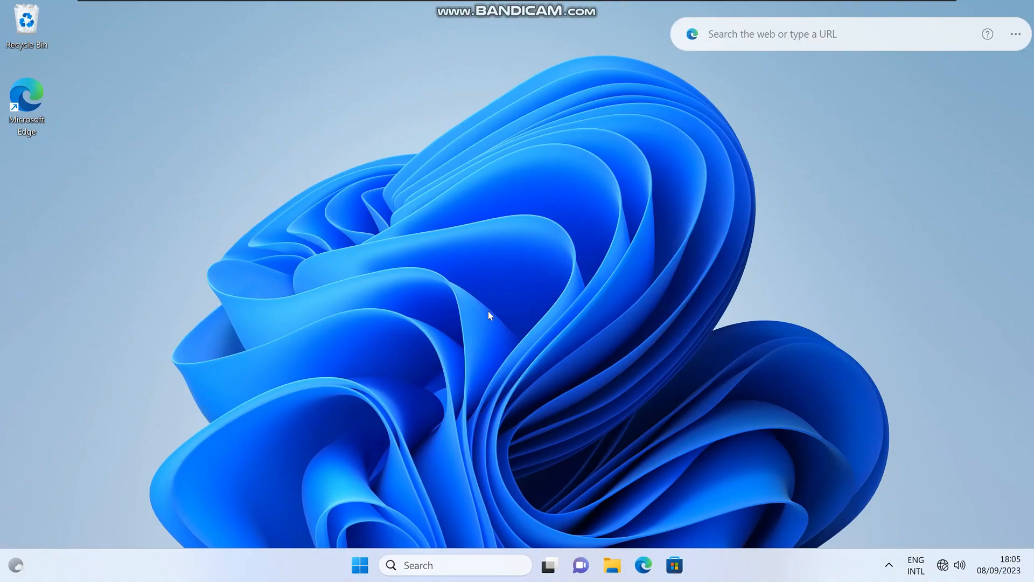
# Step: On the first computer, open the advanced sharing settings and review the options for Private, Public and All networks
pyautogui.press('super+i')
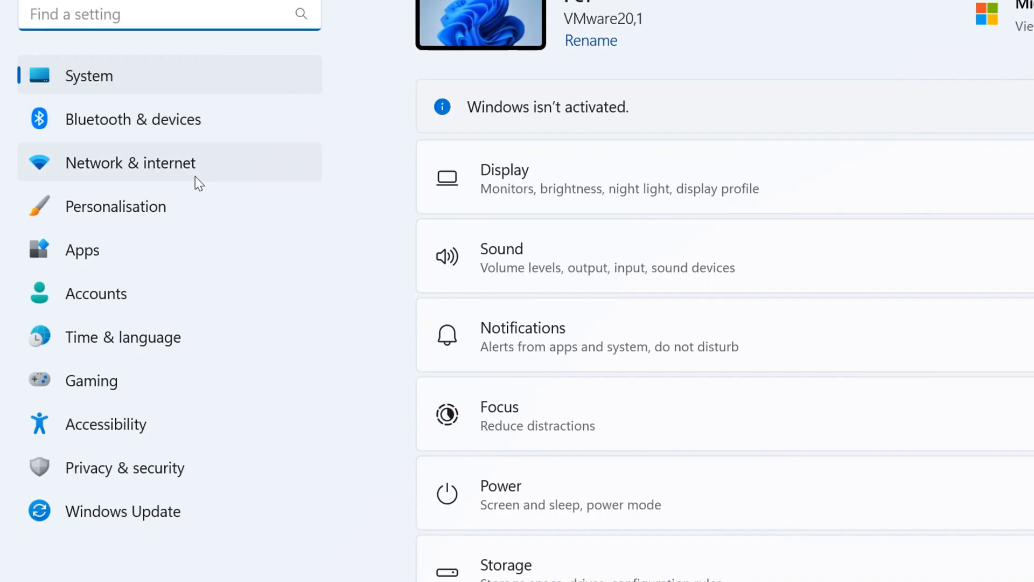
pyautogui.click(195, 176)
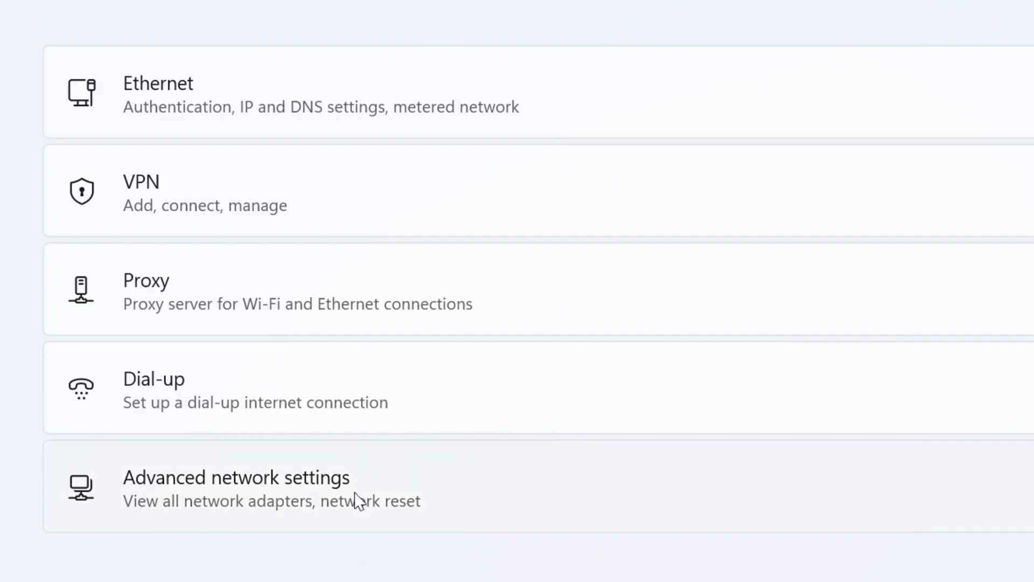
pyautogui.click(358, 500)
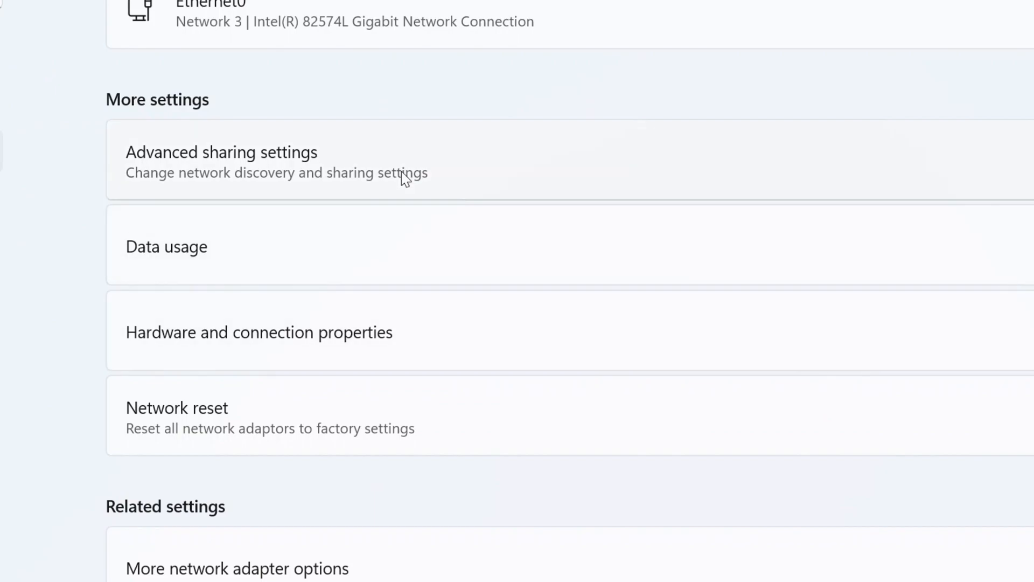
pyautogui.click(405, 178)
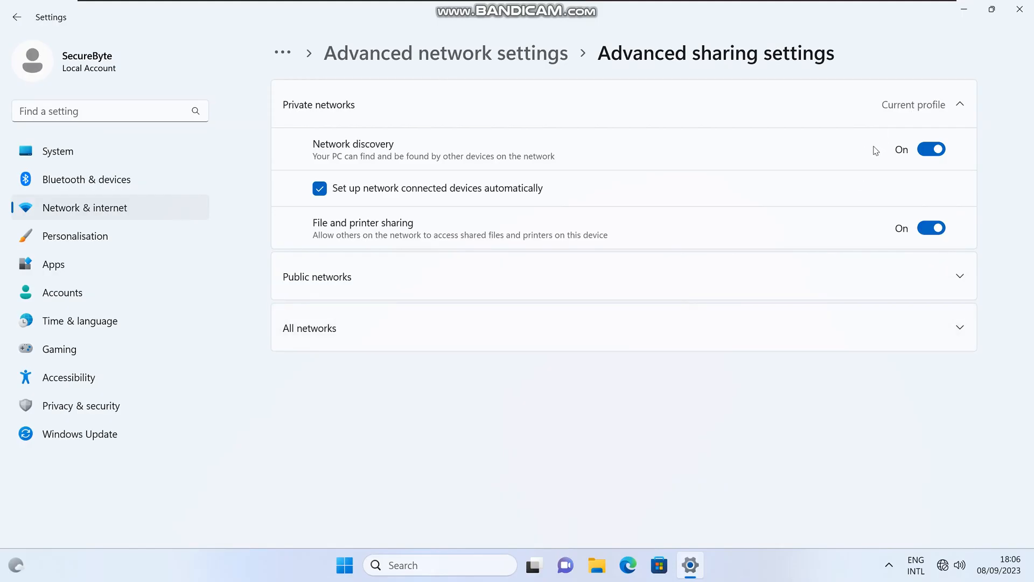
pyautogui.click(872, 294)
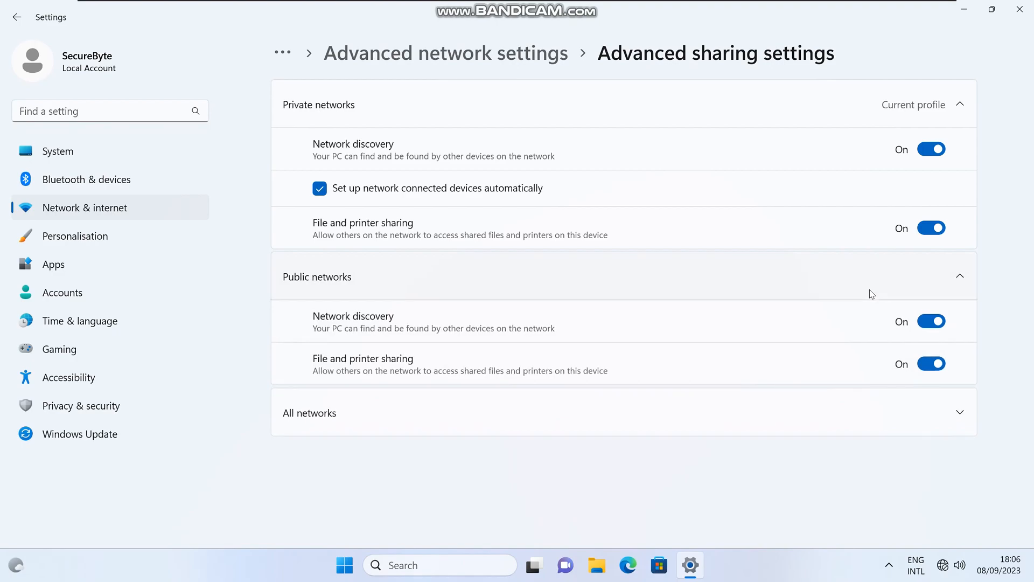
pyautogui.click(855, 420)
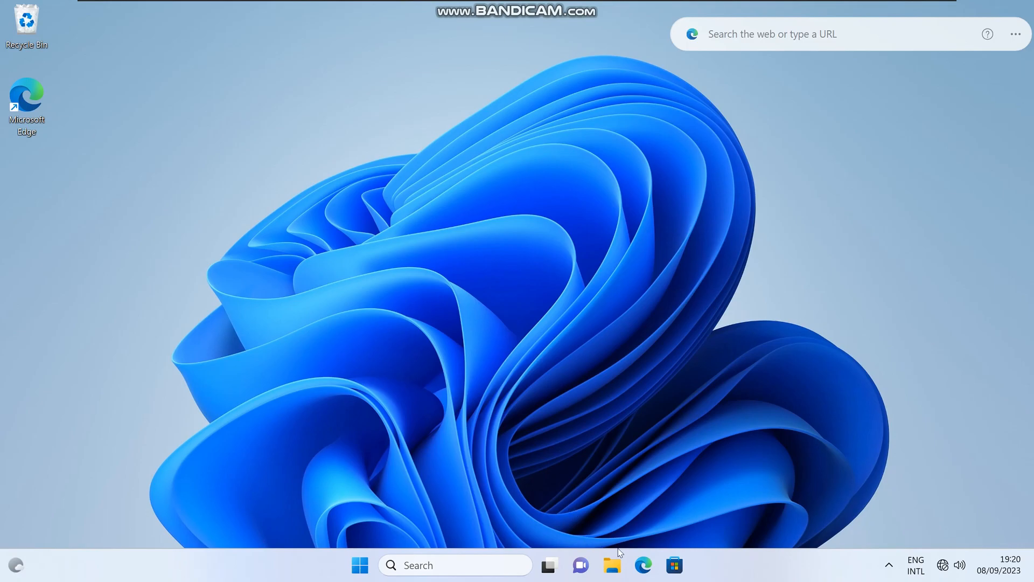
# Step: On the first computer, open sharefolder in Documents to check its contents, and return to Documents
pyautogui.click(618, 572)
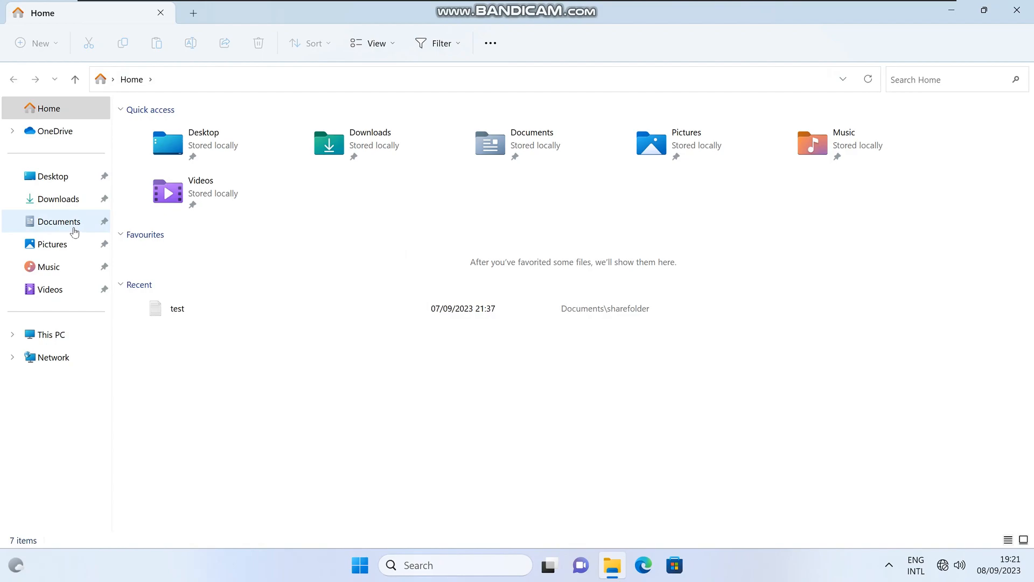
pyautogui.click(74, 231)
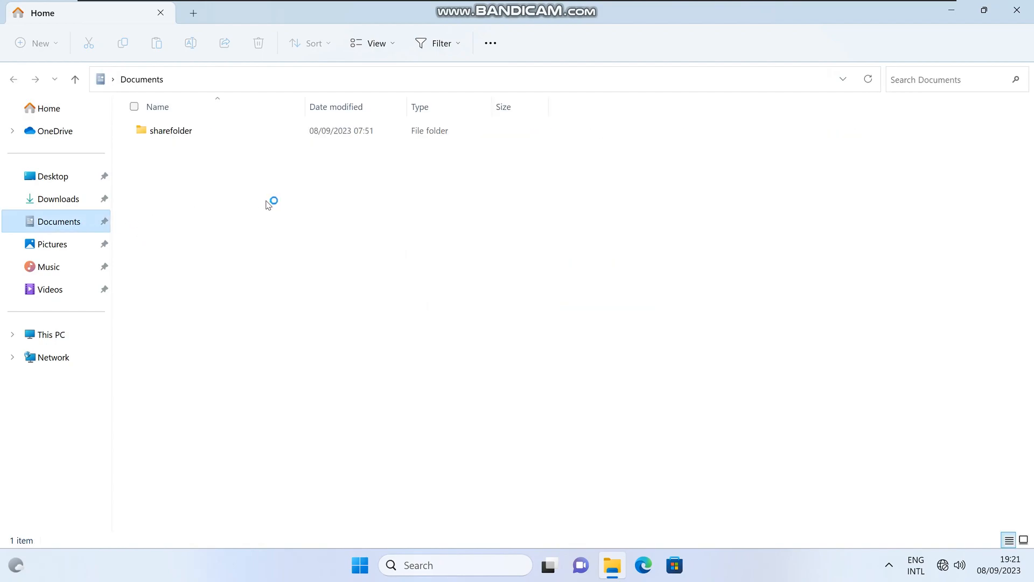
pyautogui.click(250, 138)
pyautogui.doubleClick(251, 140)
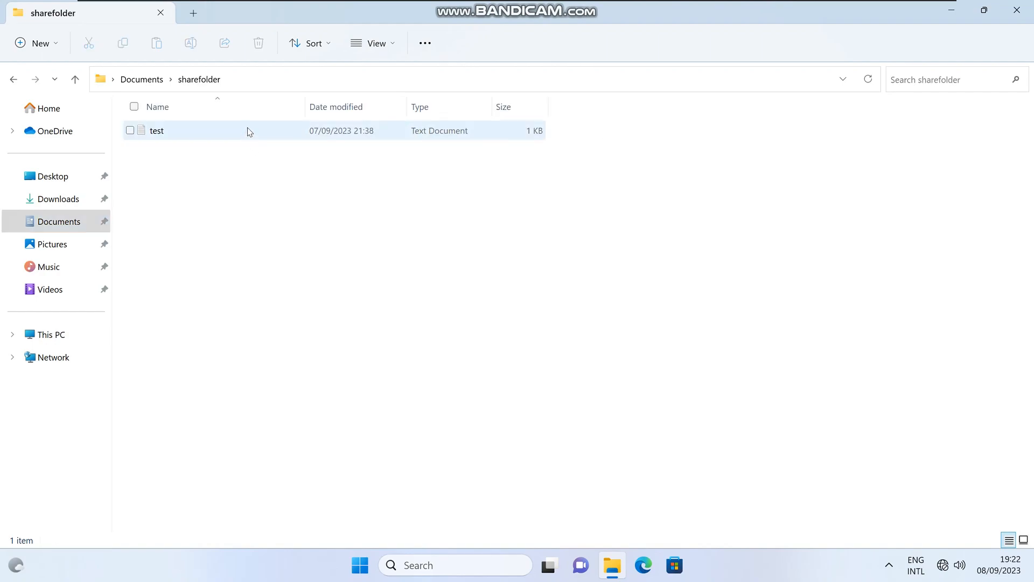
pyautogui.click(127, 81)
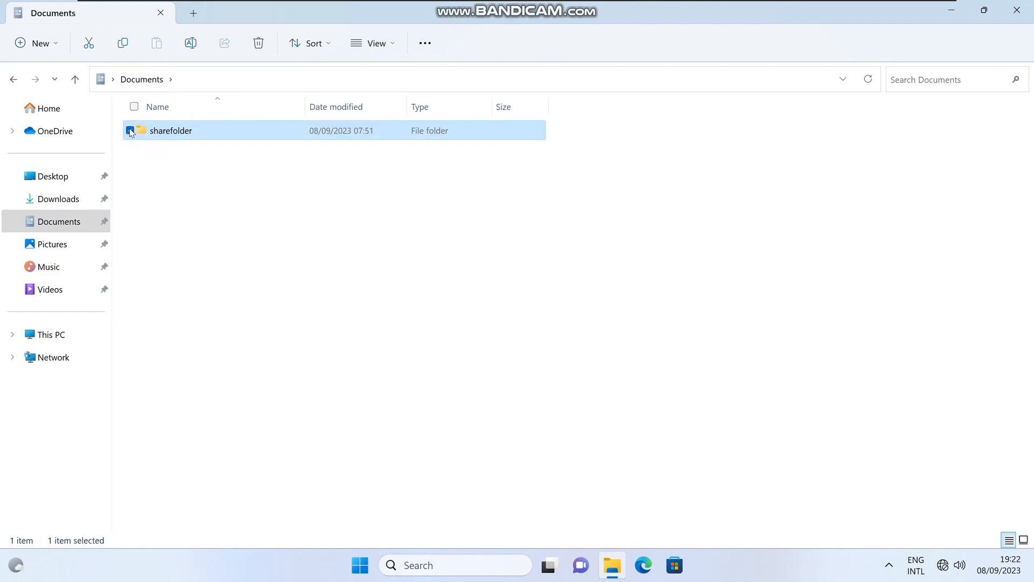
# Step: Open the sharing properties of sharefolder and start choosing the people to share it with
pyautogui.click(131, 132)
pyautogui.click(130, 133)
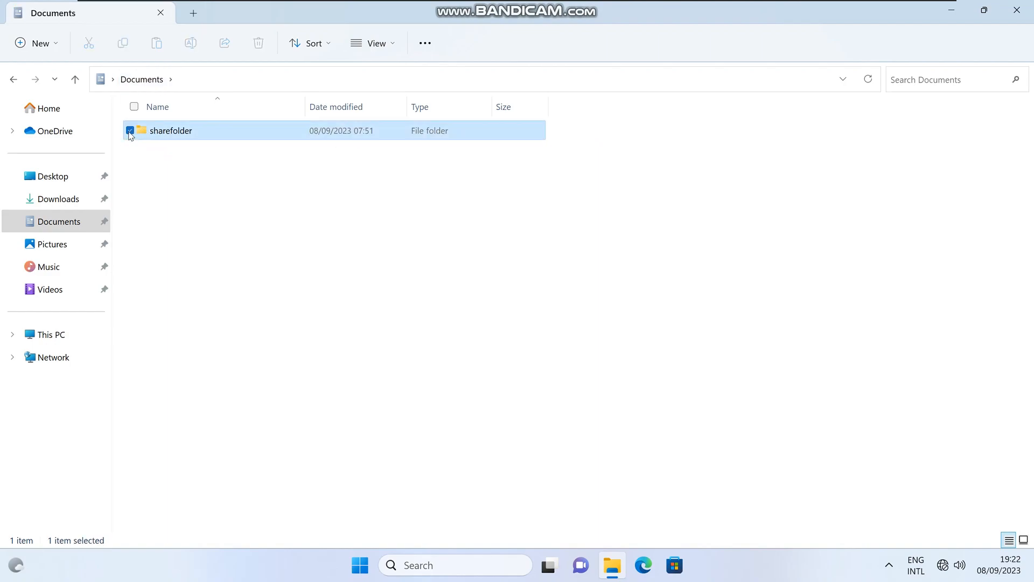
pyautogui.rightClick(160, 134)
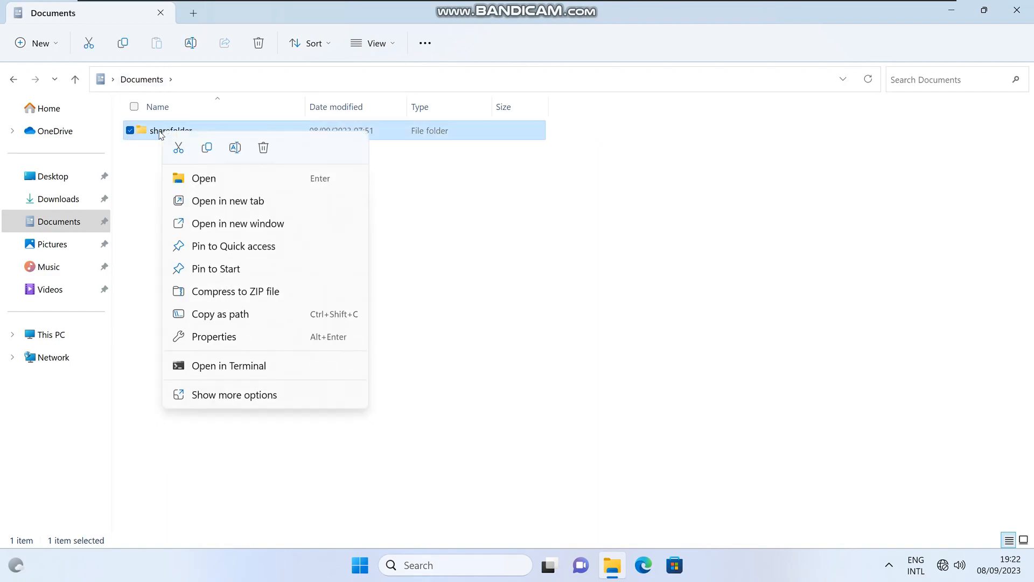
pyautogui.click(237, 344)
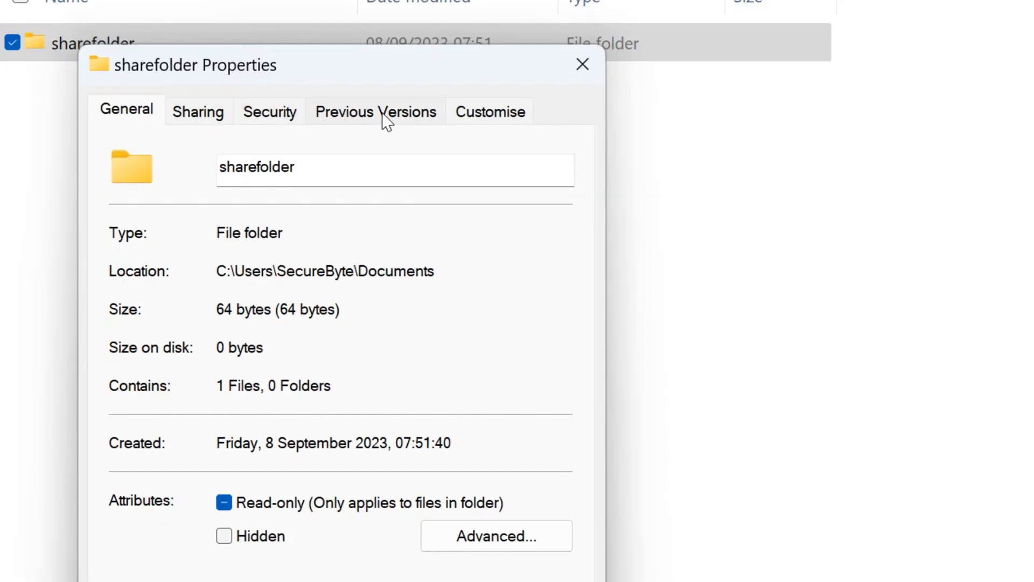
pyautogui.click(198, 116)
pyautogui.click(199, 309)
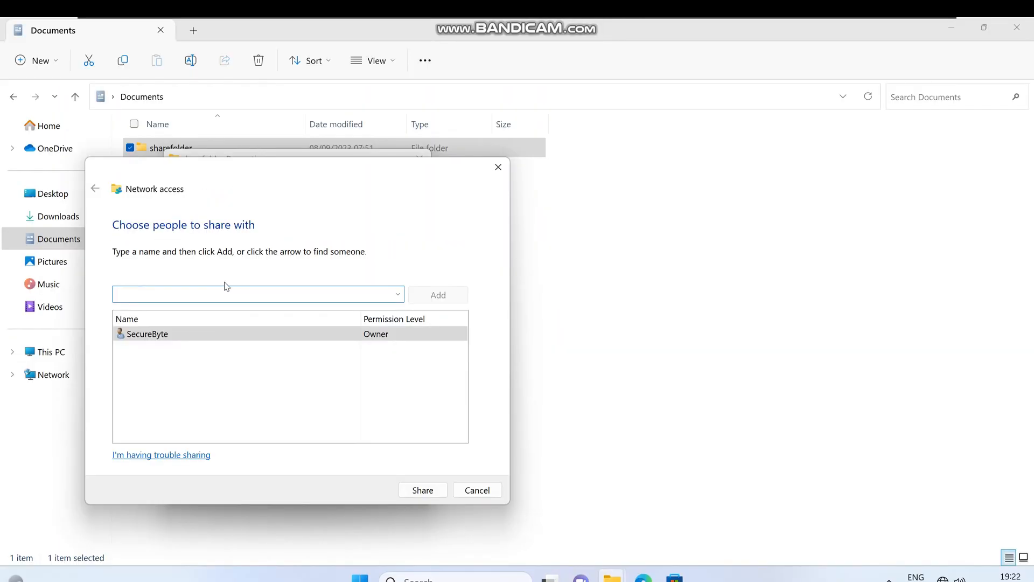
# Step: Share sharefolder with Everyone at the Read/Write permission level, and finish the network access wizard
pyautogui.click(398, 296)
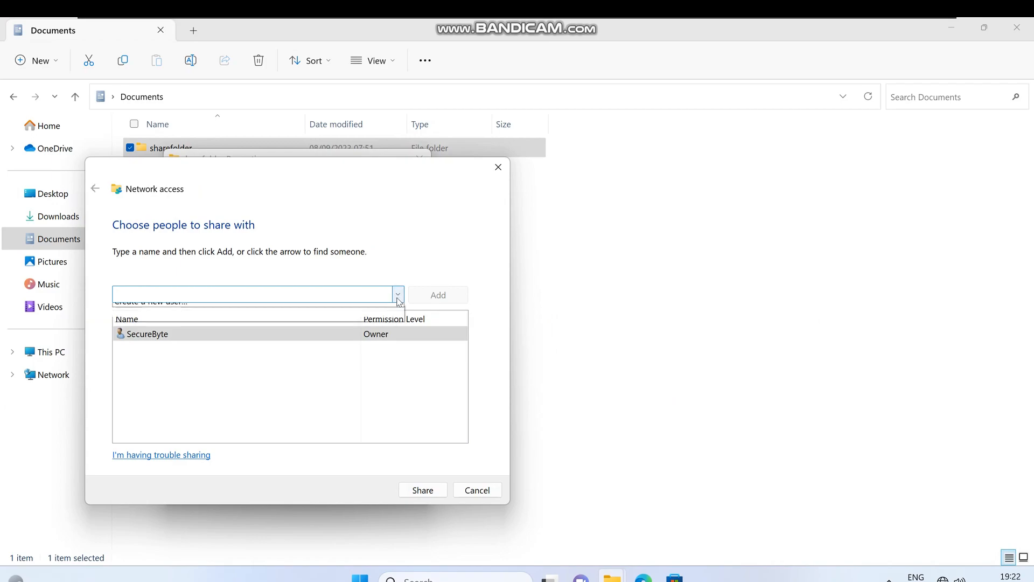
pyautogui.click(282, 337)
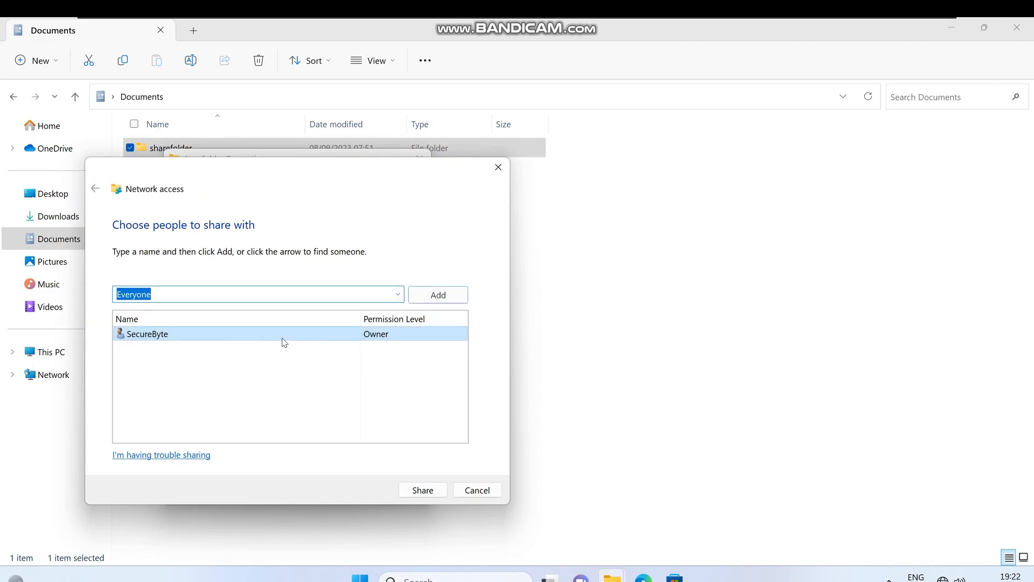
pyautogui.click(435, 300)
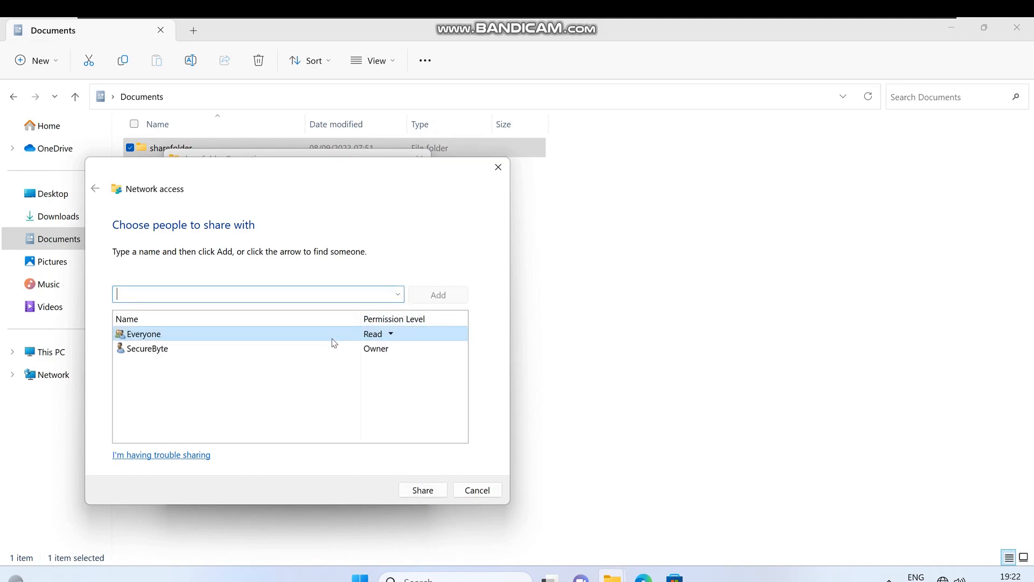
pyautogui.click(389, 334)
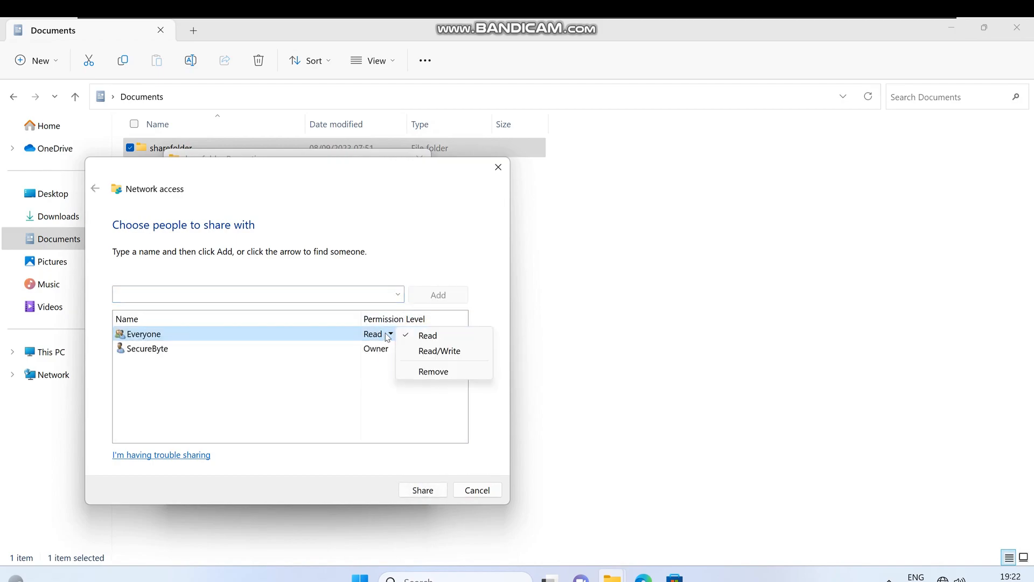
pyautogui.click(425, 357)
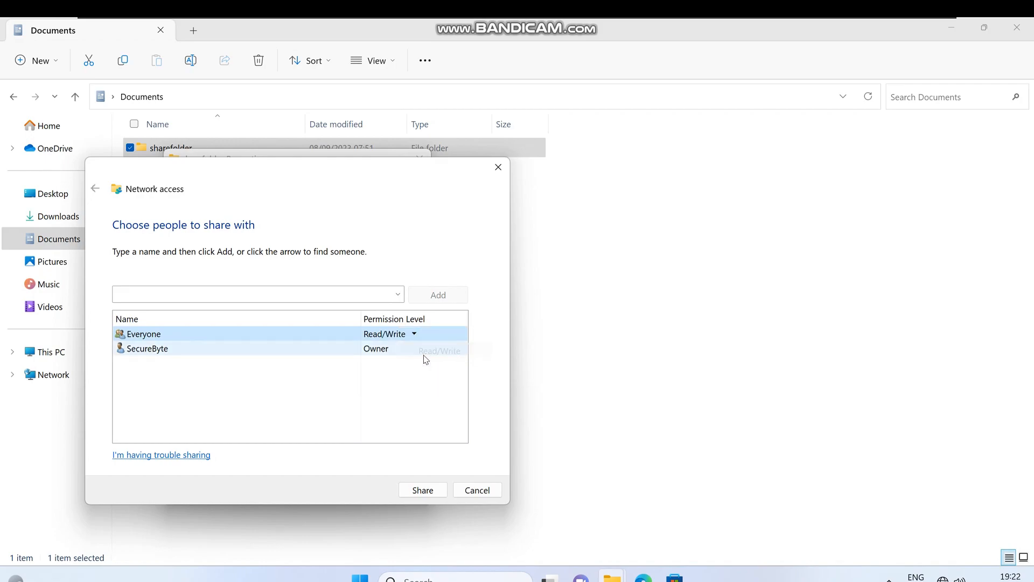
pyautogui.click(423, 490)
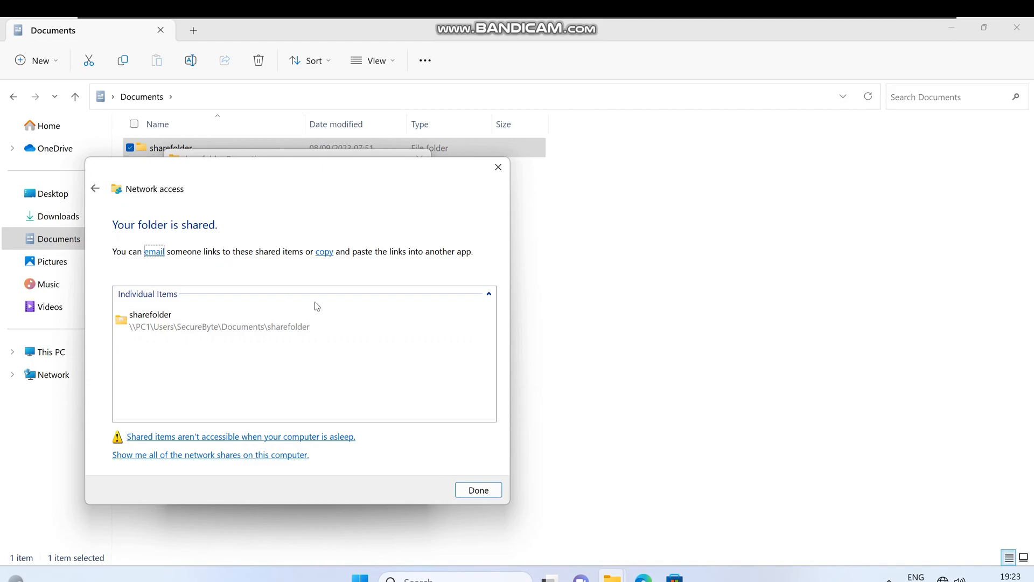
pyautogui.click(468, 491)
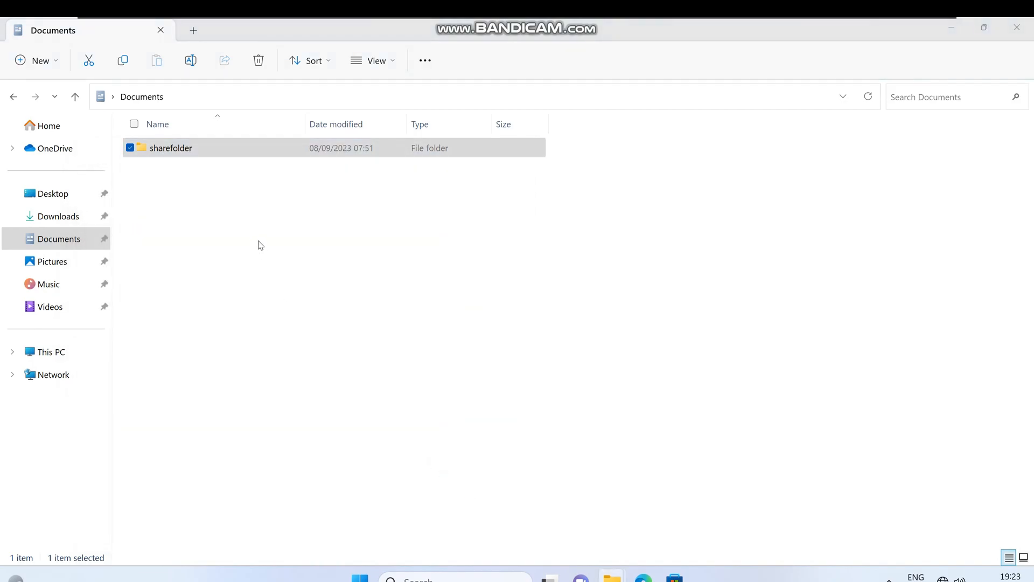
# Step: Open the advanced sharing settings of sharefolder and enable sharing of this folder
pyautogui.rightClick(181, 152)
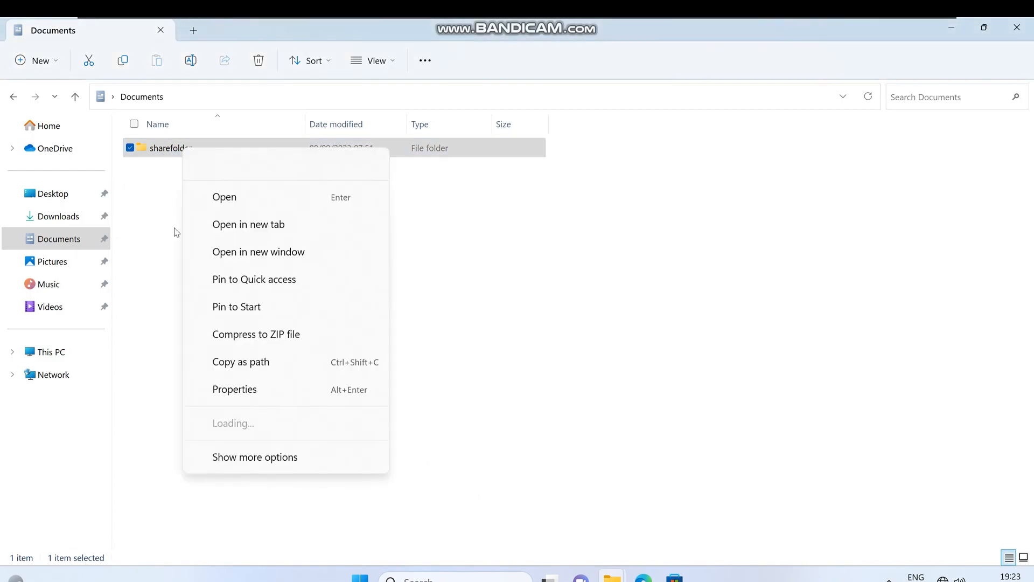
pyautogui.click(241, 357)
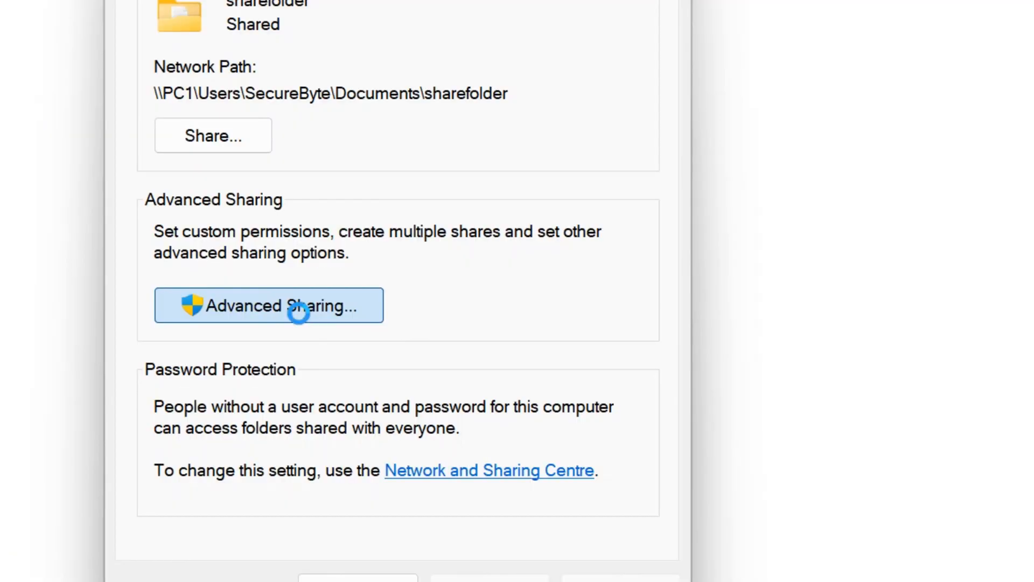
pyautogui.click(303, 322)
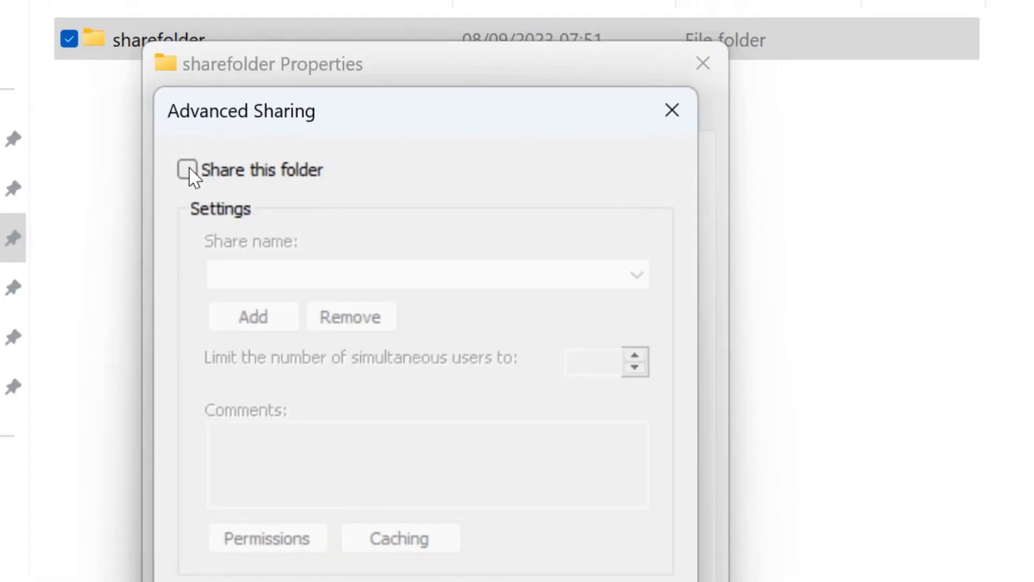
pyautogui.click(188, 170)
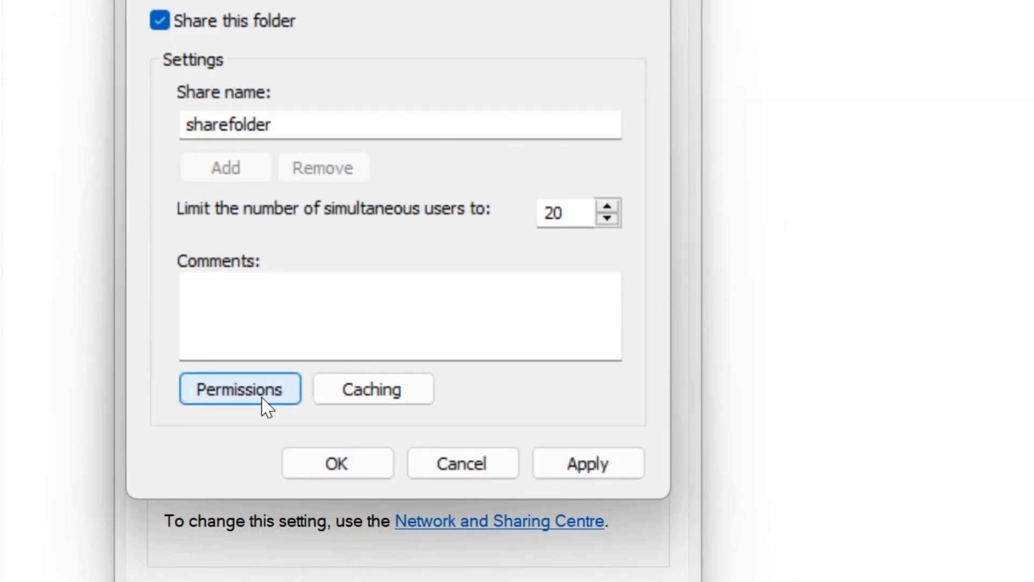
# Step: Allow Full Control for Everyone in the share permissions of sharefolder, and apply the advanced sharing settings
pyautogui.click(266, 405)
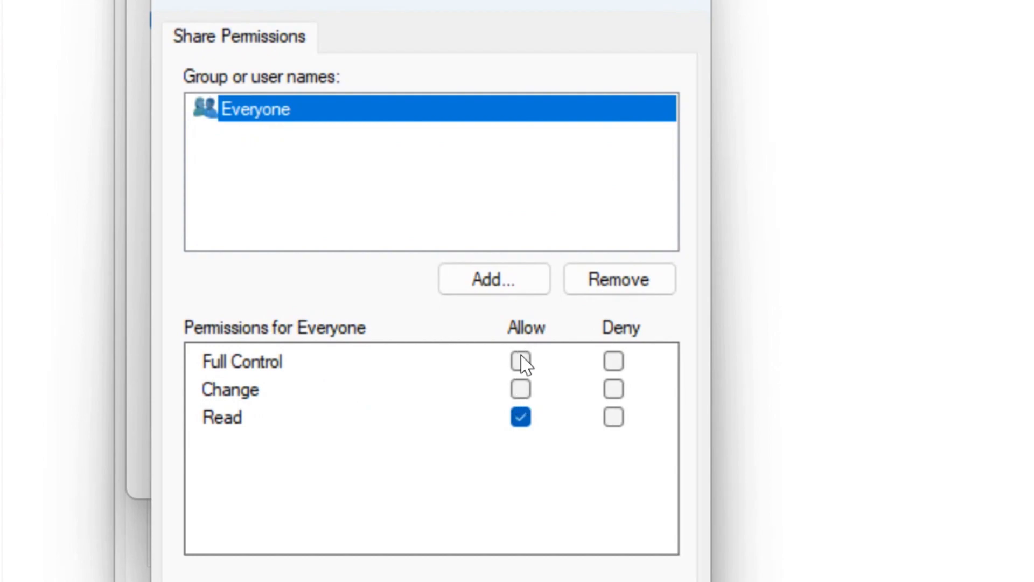
pyautogui.click(521, 362)
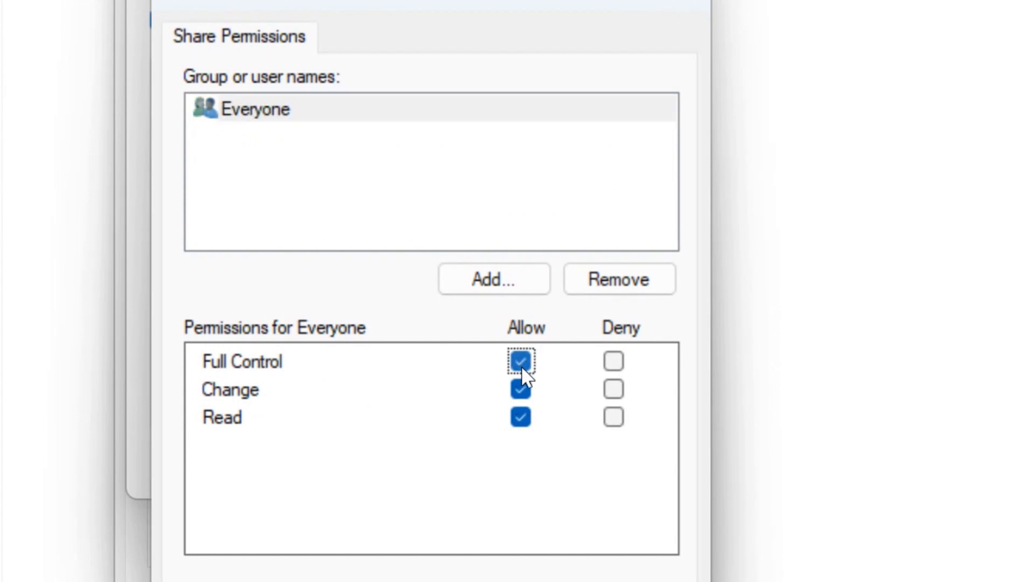
pyautogui.click(437, 468)
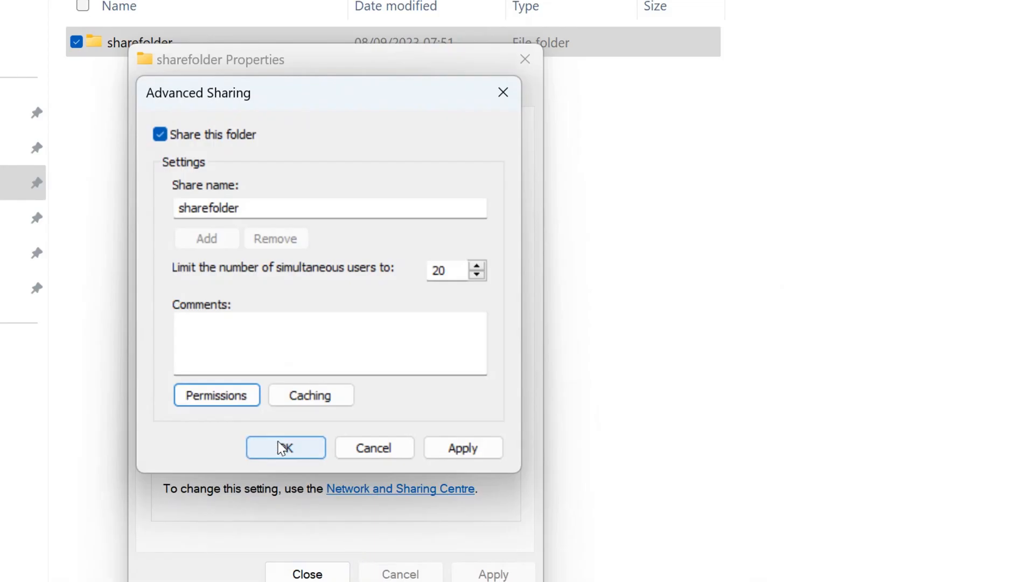
pyautogui.click(341, 311)
pyautogui.click(253, 500)
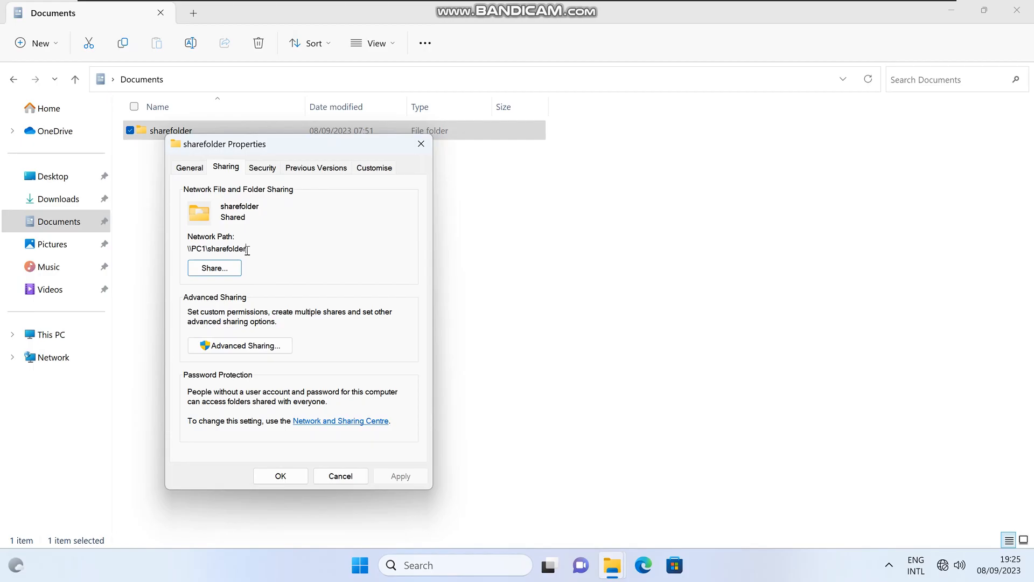
# Step: Copy the network path of sharefolder, and open \\PC1\sharefolder from the Run dialog on the second computer
pyautogui.moveTo(261, 278); pyautogui.dragTo(136, 278)
pyautogui.hotkey('ctrl', 'c')
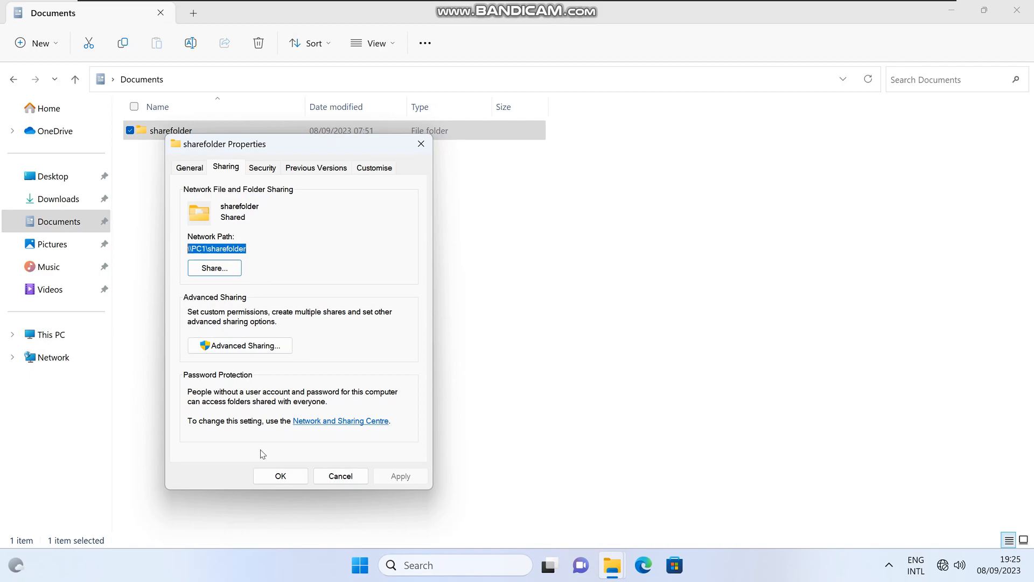
pyautogui.click(280, 477)
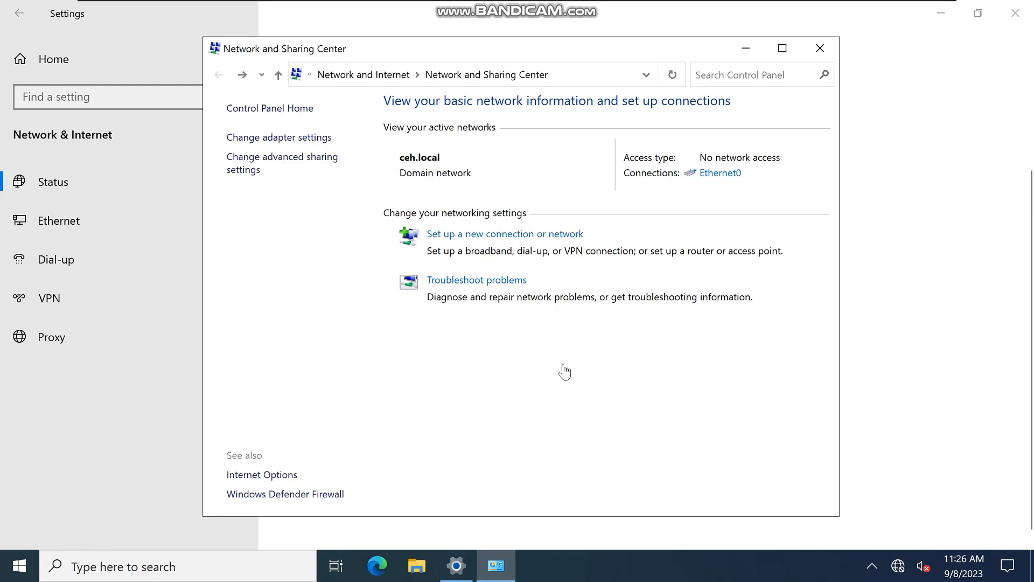
pyautogui.click(15, 568)
pyautogui.rightClick(14, 568)
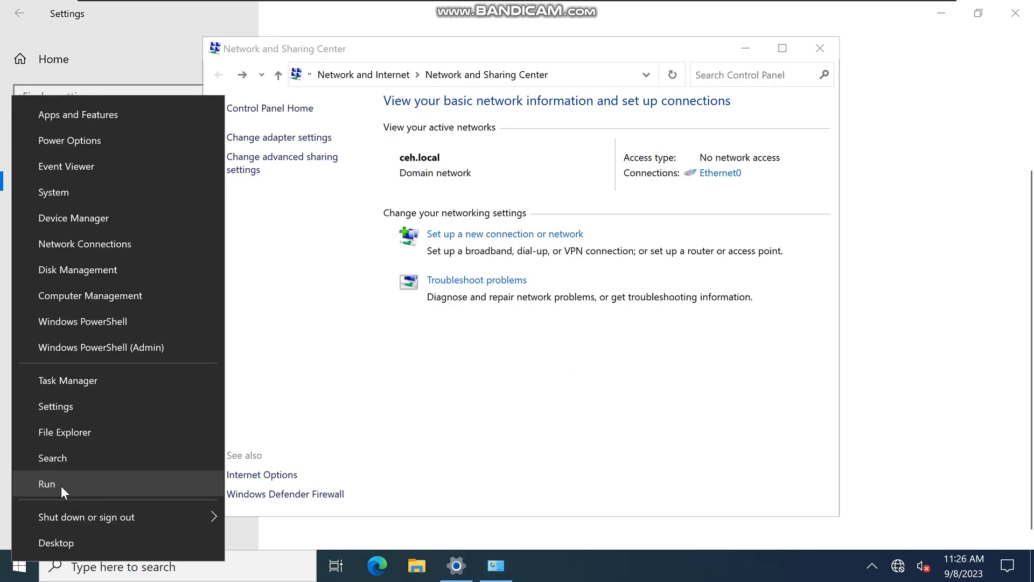
pyautogui.click(61, 485)
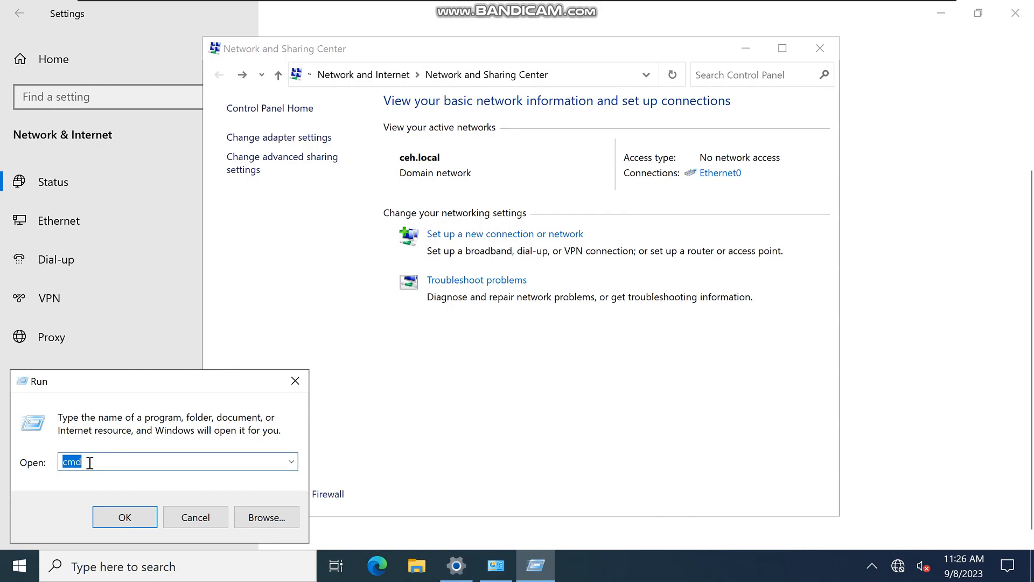
pyautogui.hotkey('ctrl', 'v')
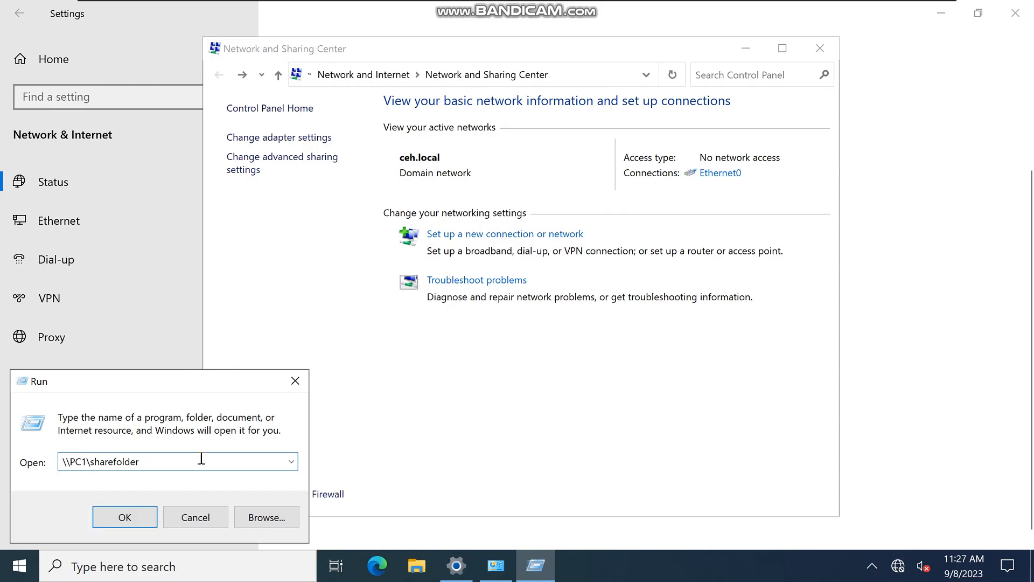
pyautogui.click(124, 517)
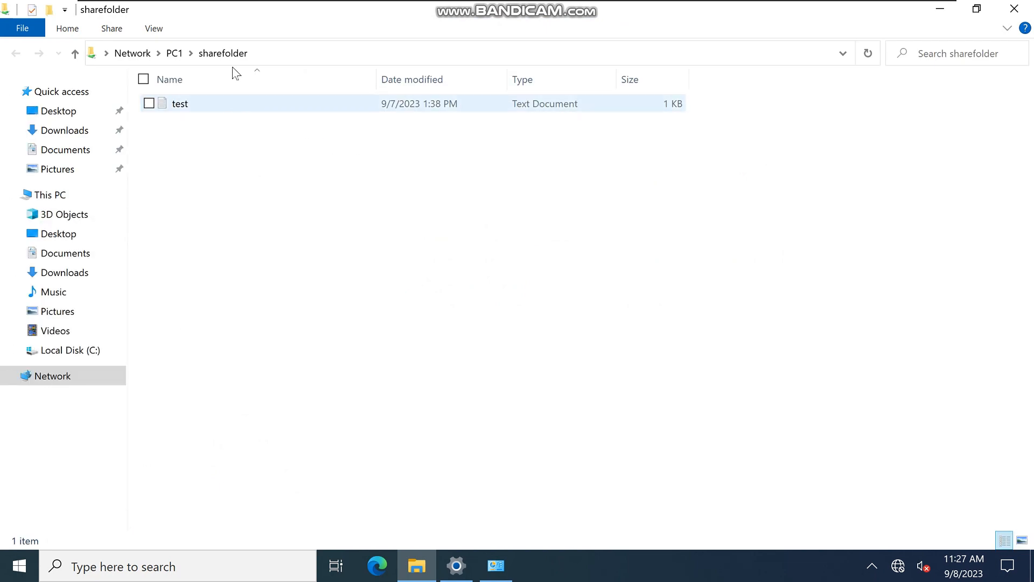
# Step: Open the shared test text document to view its contents, and close it
pyautogui.doubleClick(232, 110)
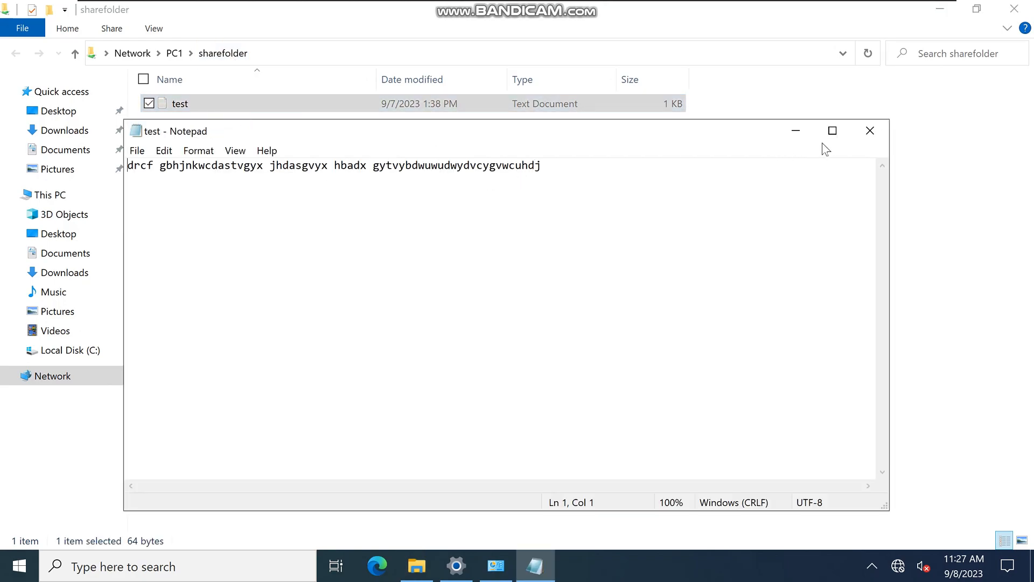
pyautogui.click(868, 132)
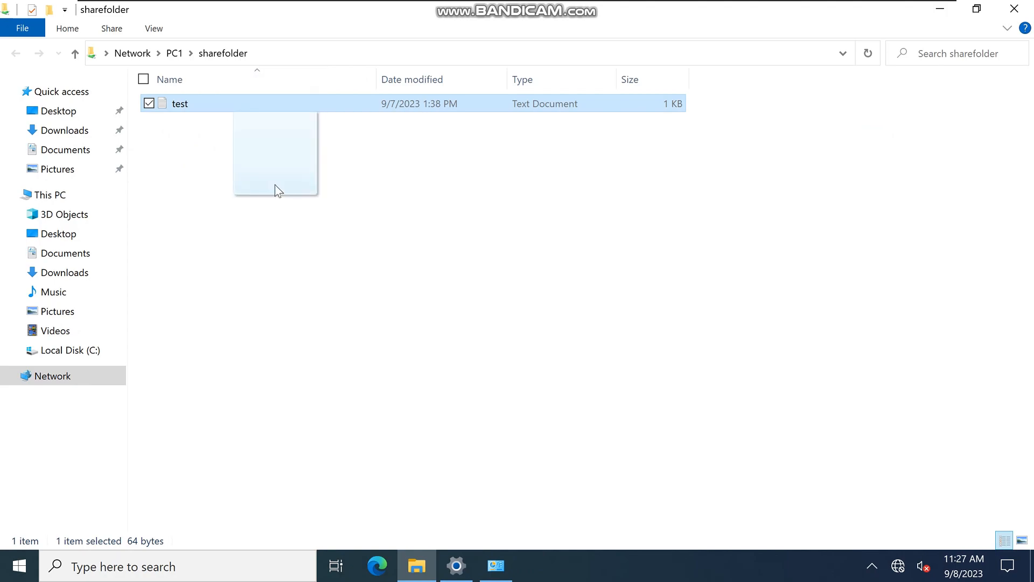
# Step: Copy the test file from the network share into the local Documents folder, and open the copy
pyautogui.moveTo(81, 152); pyautogui.dragTo(79, 150)
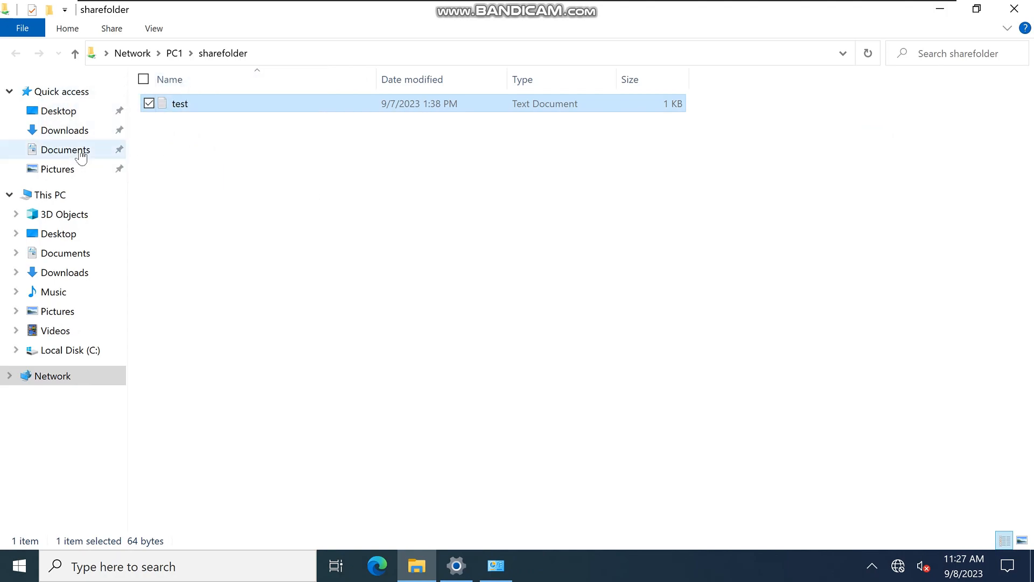
pyautogui.click(80, 151)
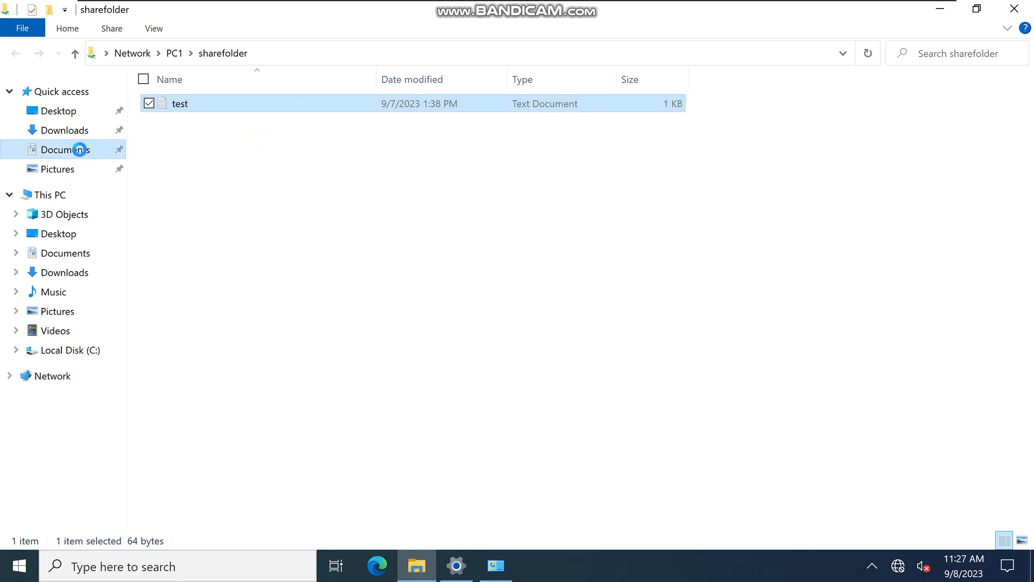
pyautogui.doubleClick(186, 107)
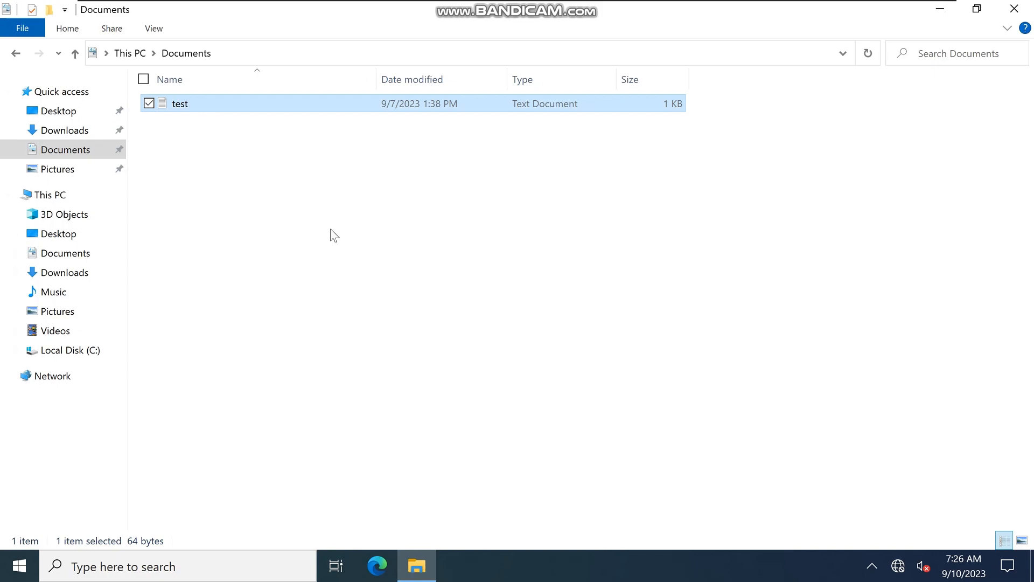
# Step: Browse the network to PC1 and select its shared sharefolder
pyautogui.click(59, 377)
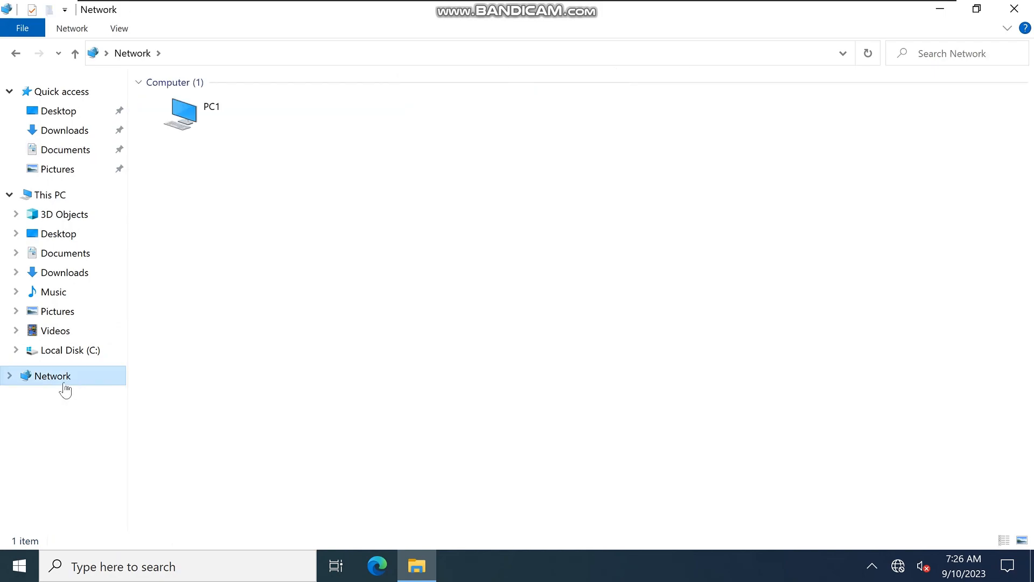
pyautogui.doubleClick(213, 124)
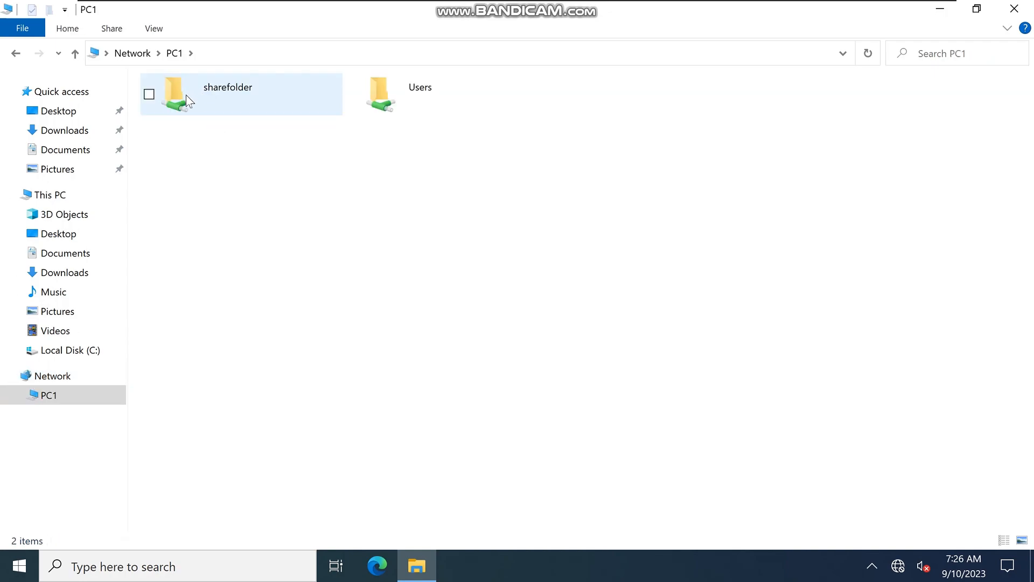
pyautogui.click(149, 94)
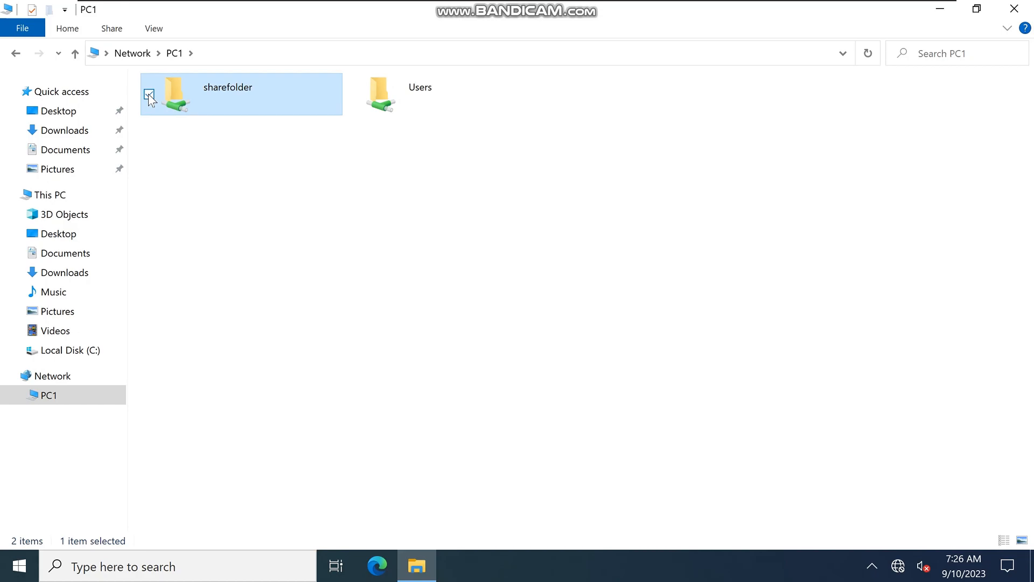
# Step: Map the shared sharefolder on PC1 as network drive Z: with reconnection at sign-in enabled
pyautogui.rightClick(149, 98)
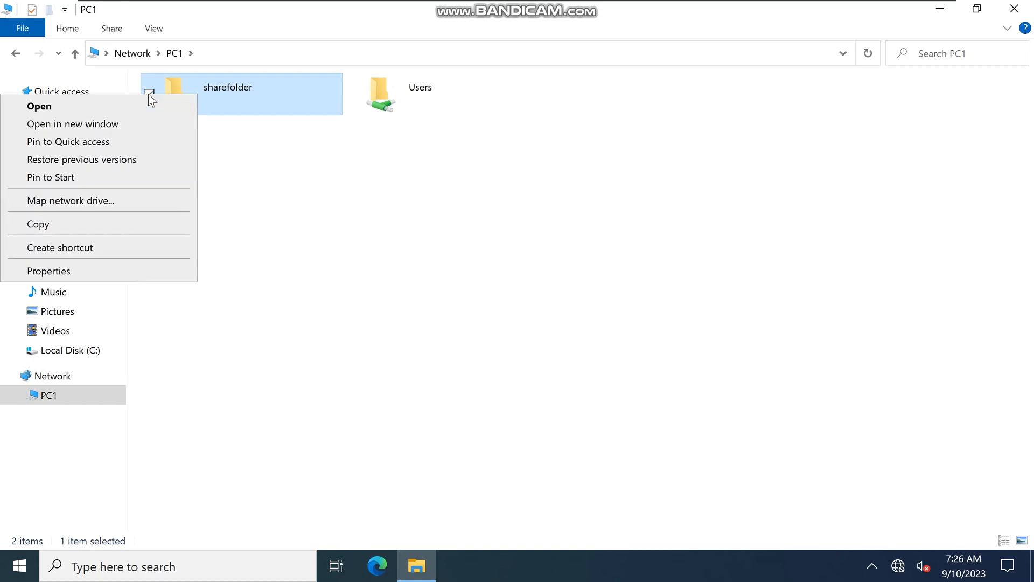
pyautogui.click(122, 208)
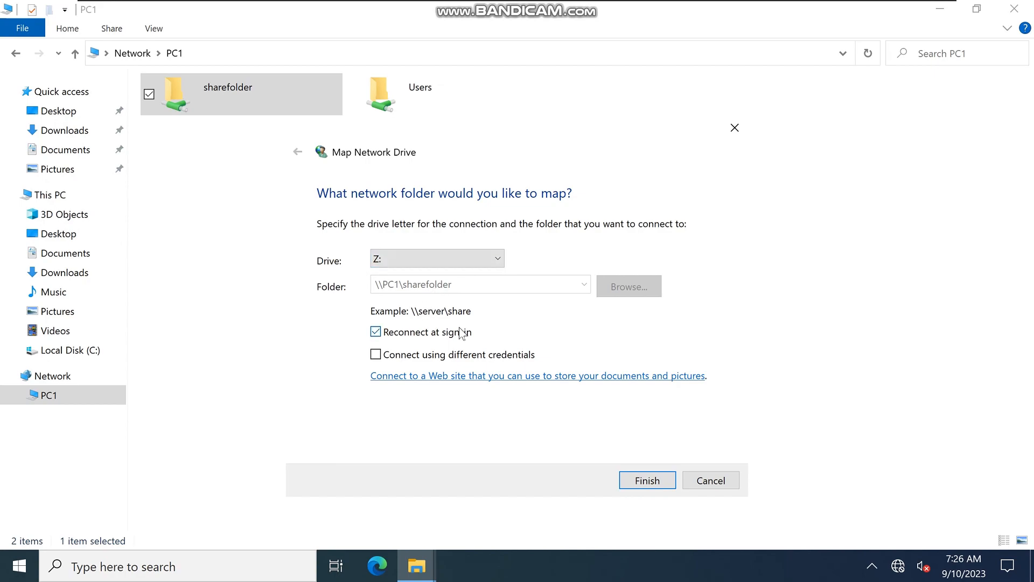
pyautogui.click(642, 484)
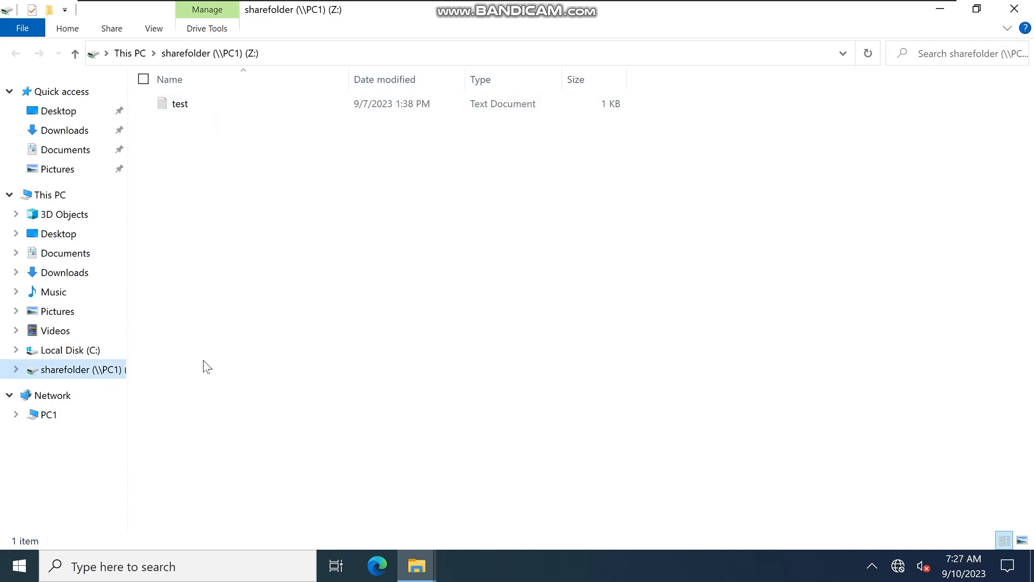
# Step: Select the test file on the mapped drive, close that window, and reopen the Z: sharefolder drive from This PC
pyautogui.click(348, 110)
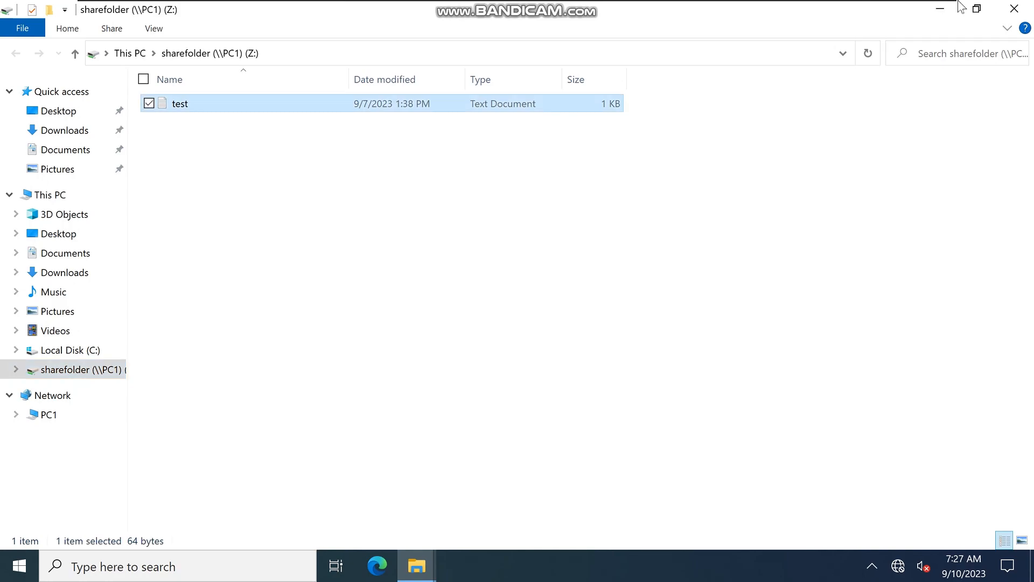
pyautogui.click(1028, 10)
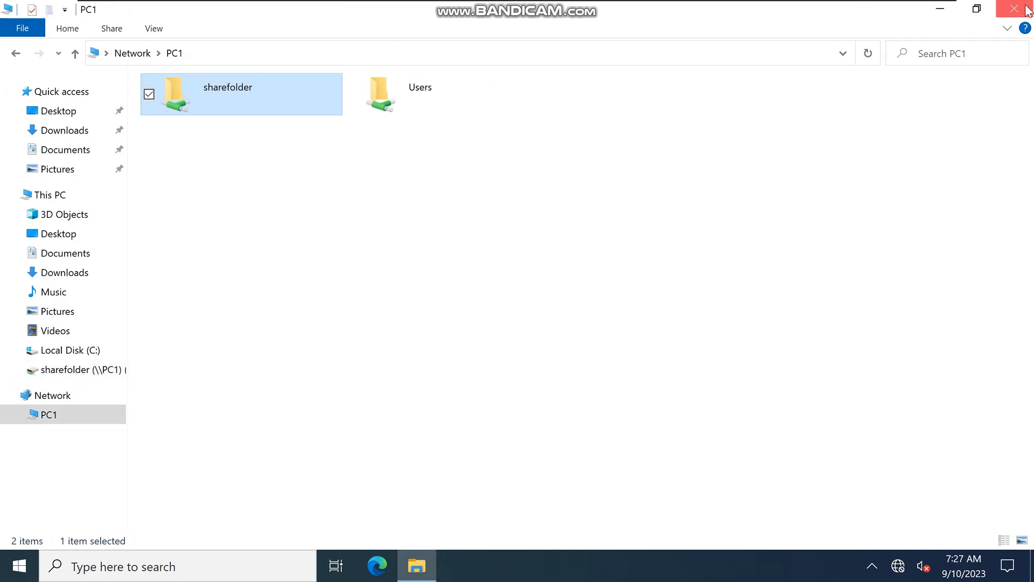
pyautogui.click(85, 370)
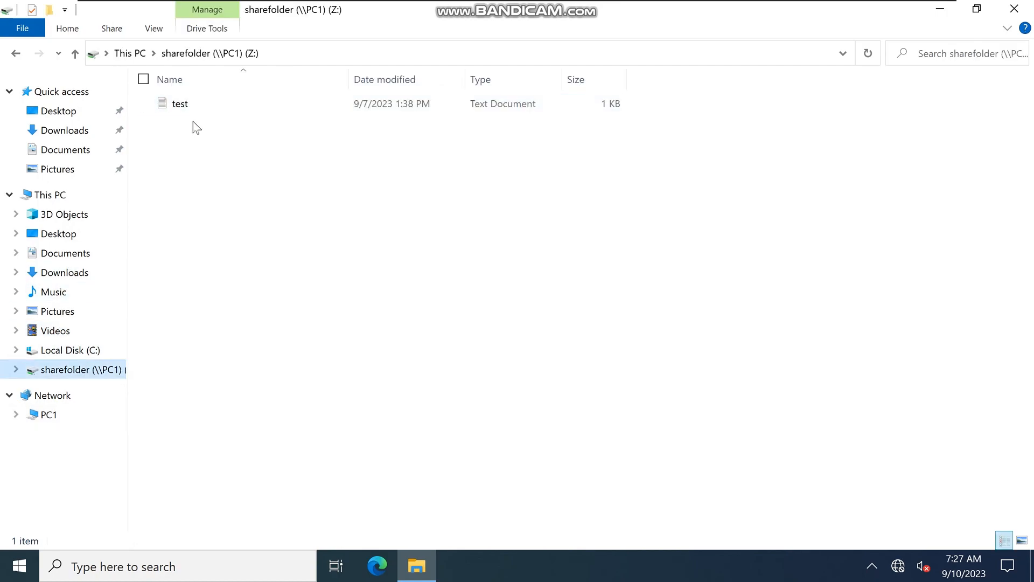